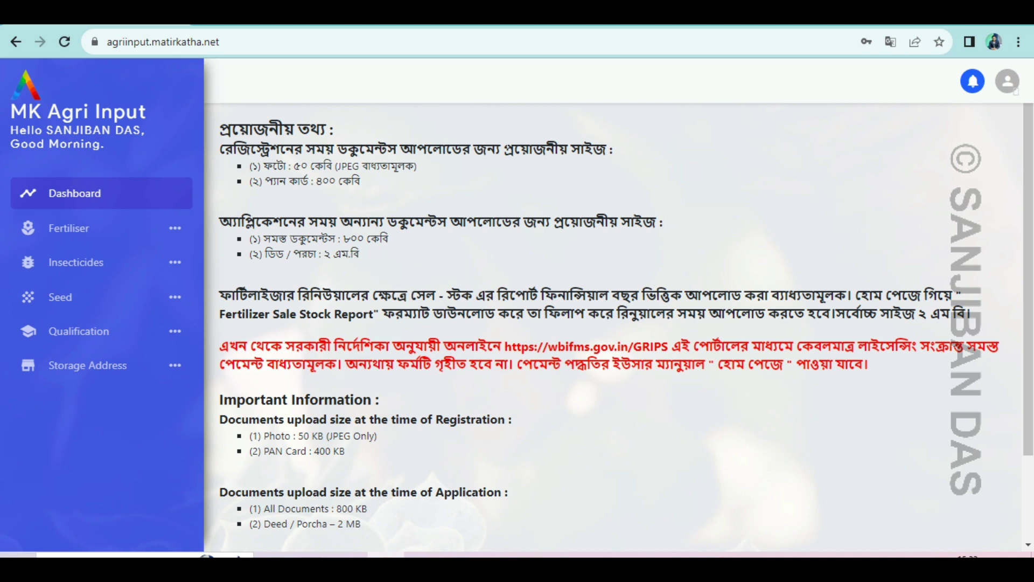
Toggle the Fertiliser menu closed and expand Insecticides to show New application, Renew and Amendment.
click(84, 239)
click(84, 239)
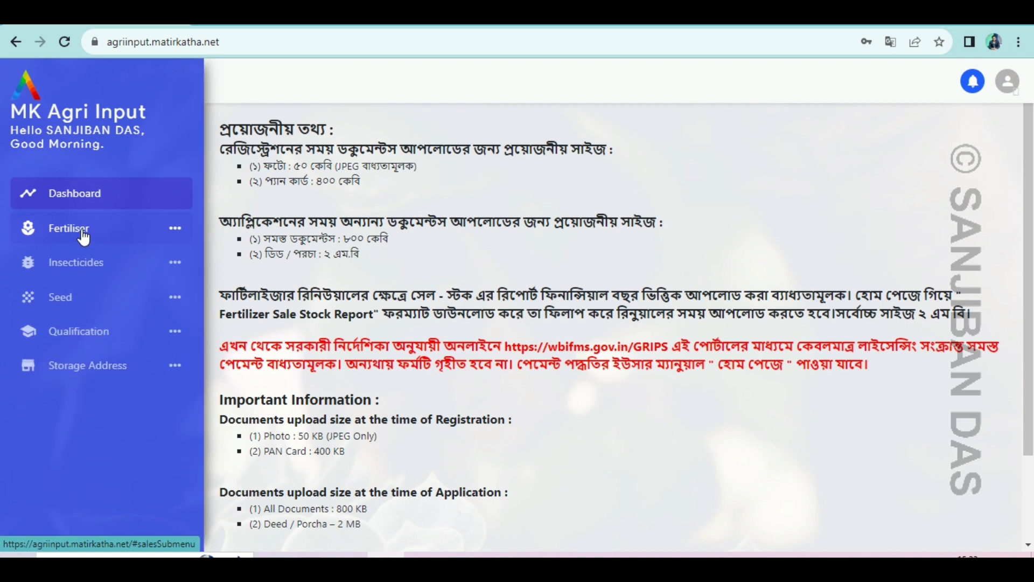
click(80, 265)
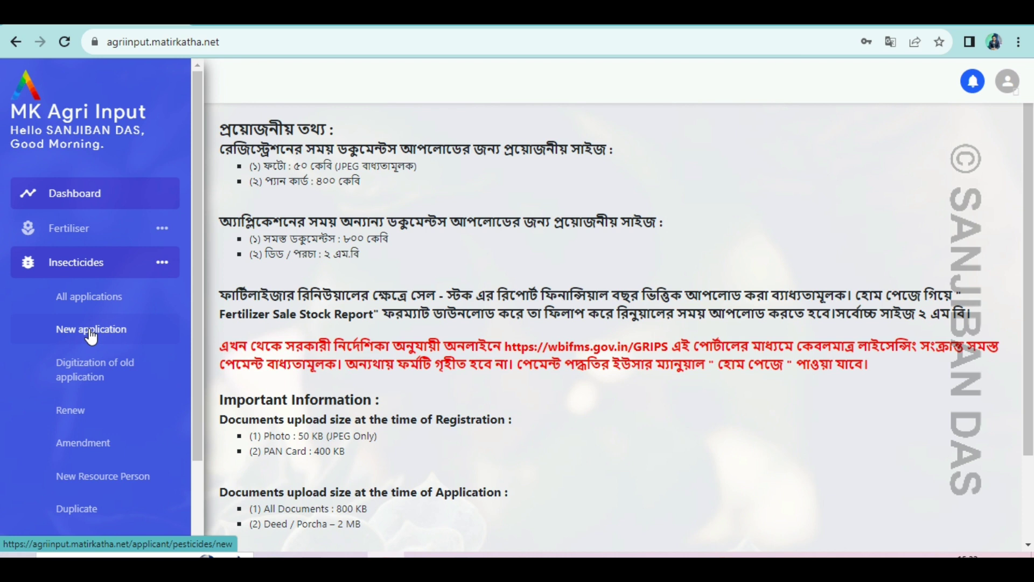
Start a new insecticide licence application and bring up the License type choices.
click(91, 333)
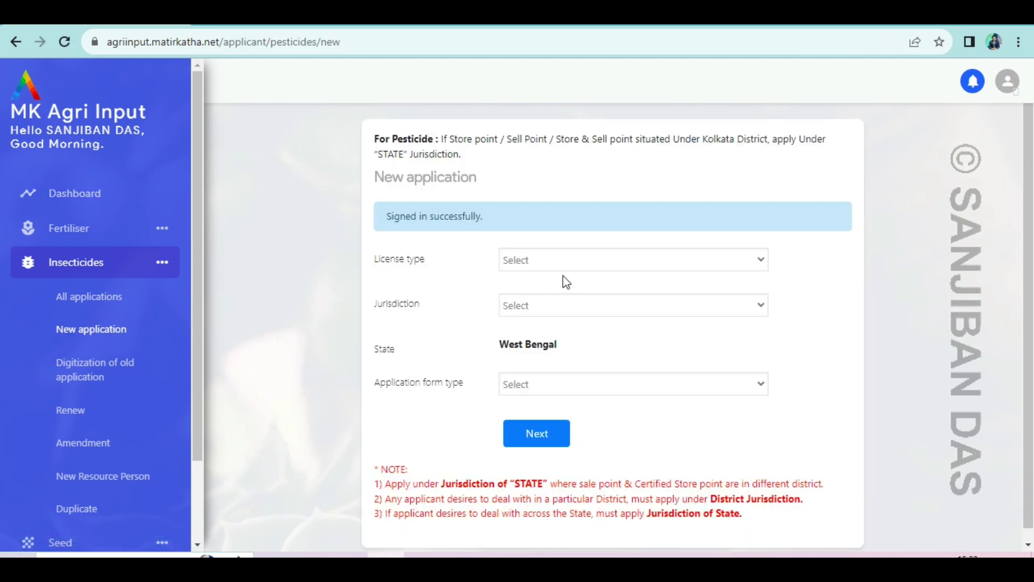
scroll(563, 280, down, 1)
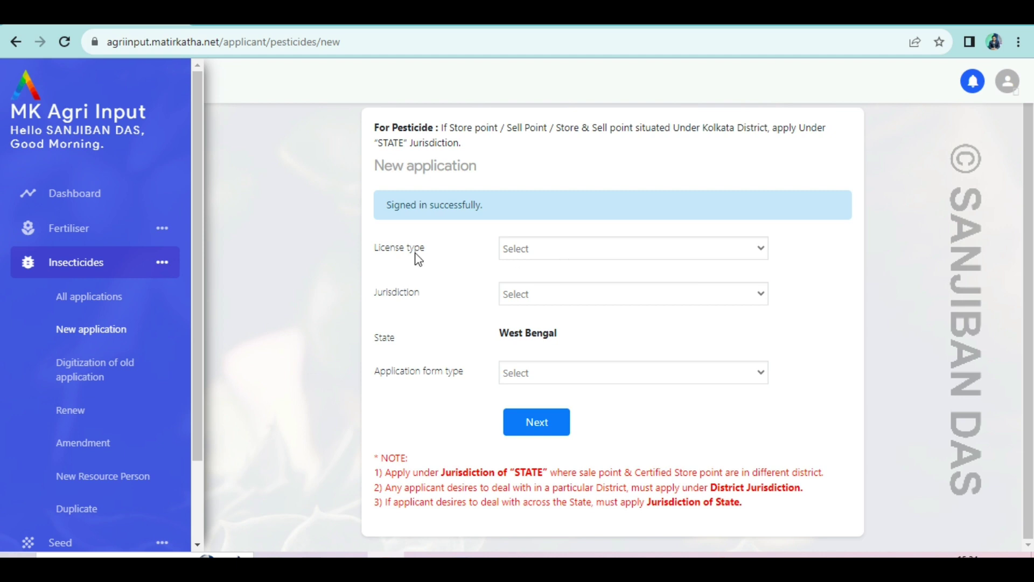
click(761, 249)
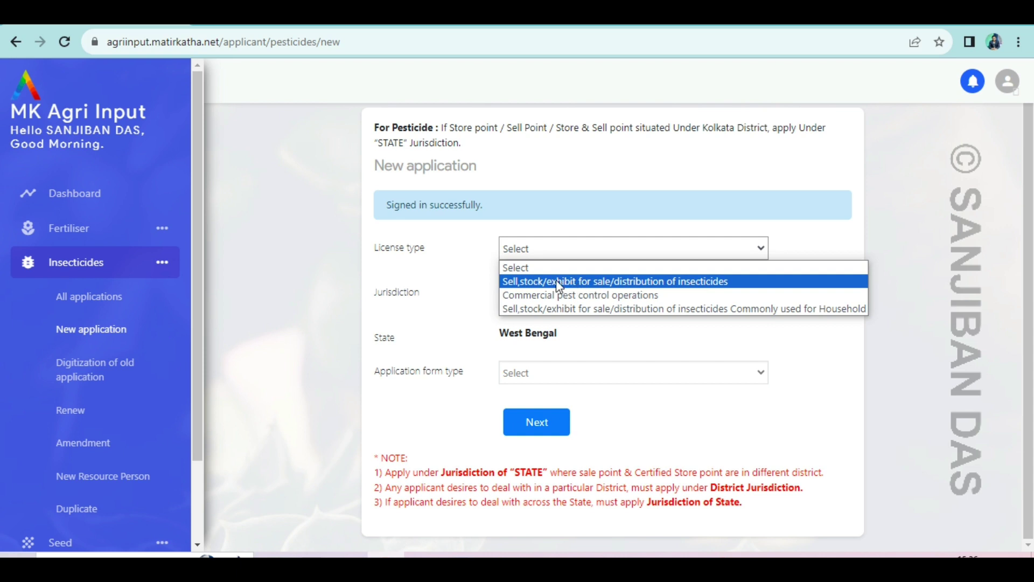
Choose 'Sell,stock/exhibit for sale/distribution of insecticides' as the licence type, then view jurisdiction options.
click(680, 281)
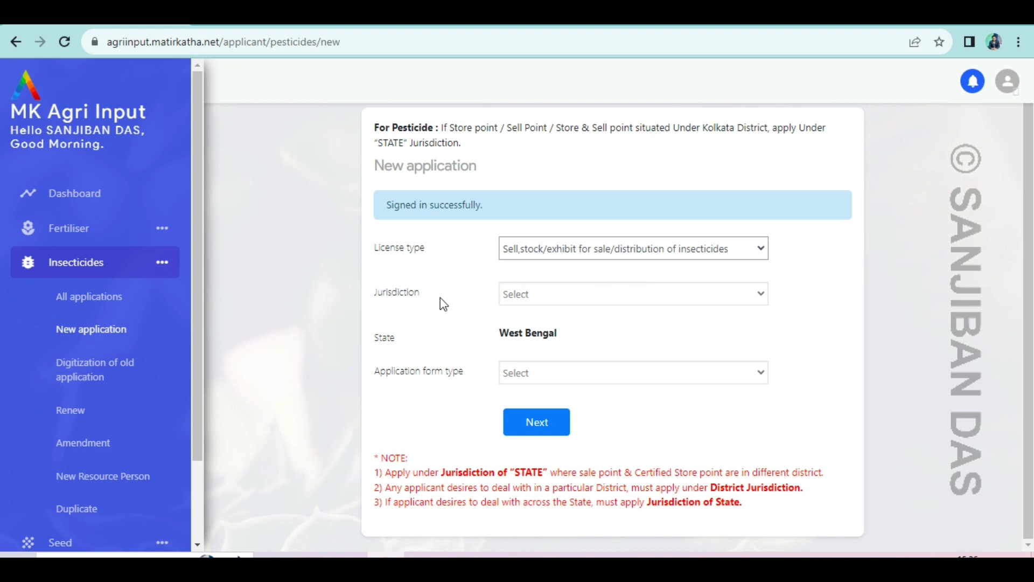
click(612, 299)
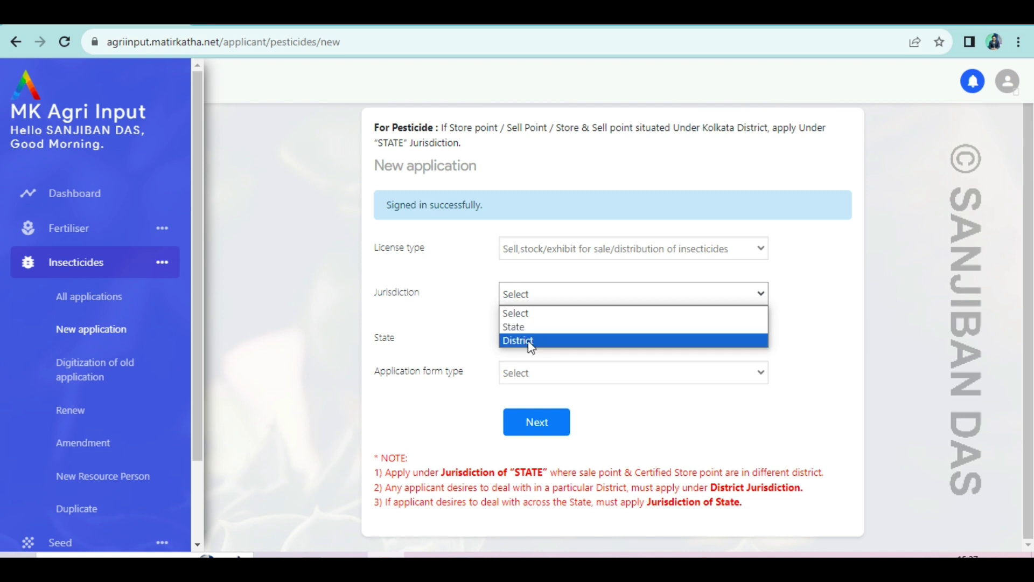
Set Jurisdiction to District and choose Hooghly as the district.
click(530, 345)
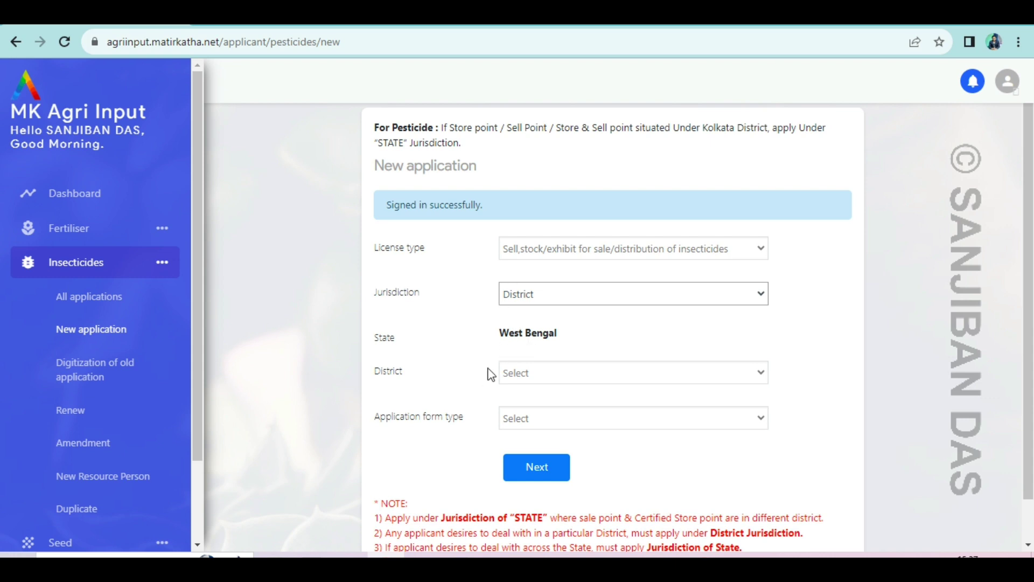
click(569, 371)
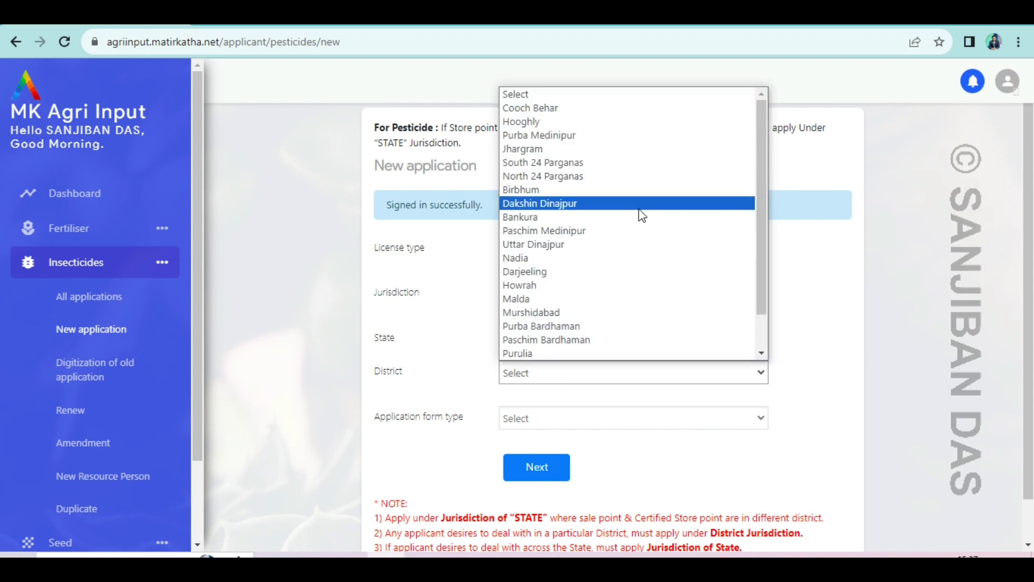
scroll(641, 215, down, 3)
scroll(642, 217, up, 1)
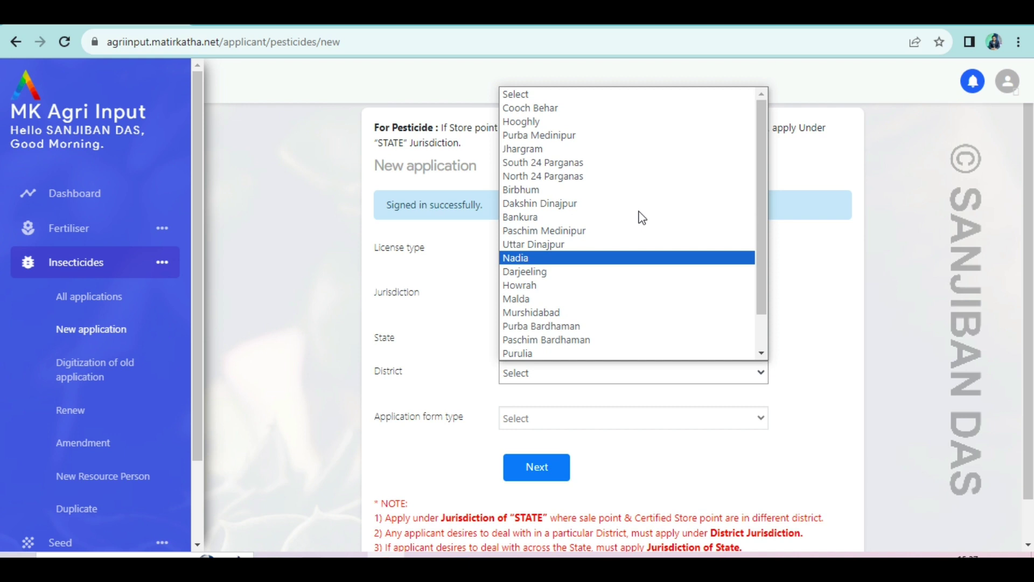
click(535, 122)
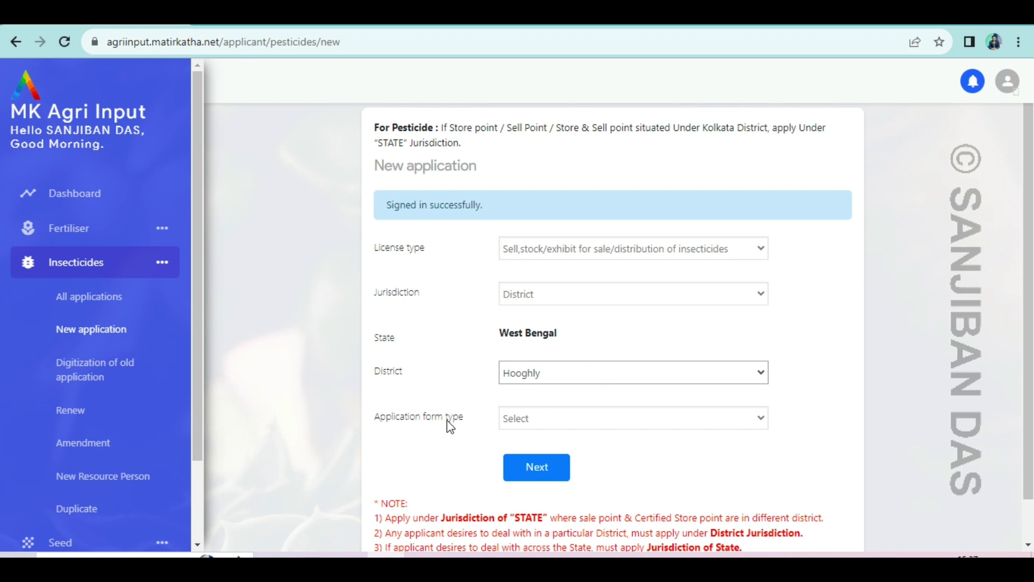
click(561, 419)
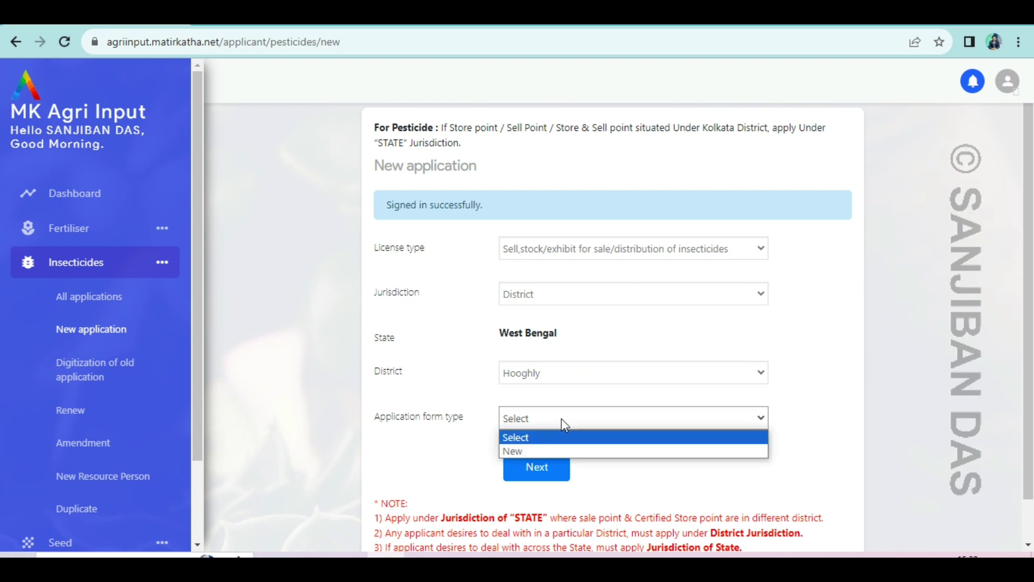
Reconfirm licence type, District and Hooghly, choose New as application form type, and continue to Form II.
click(530, 453)
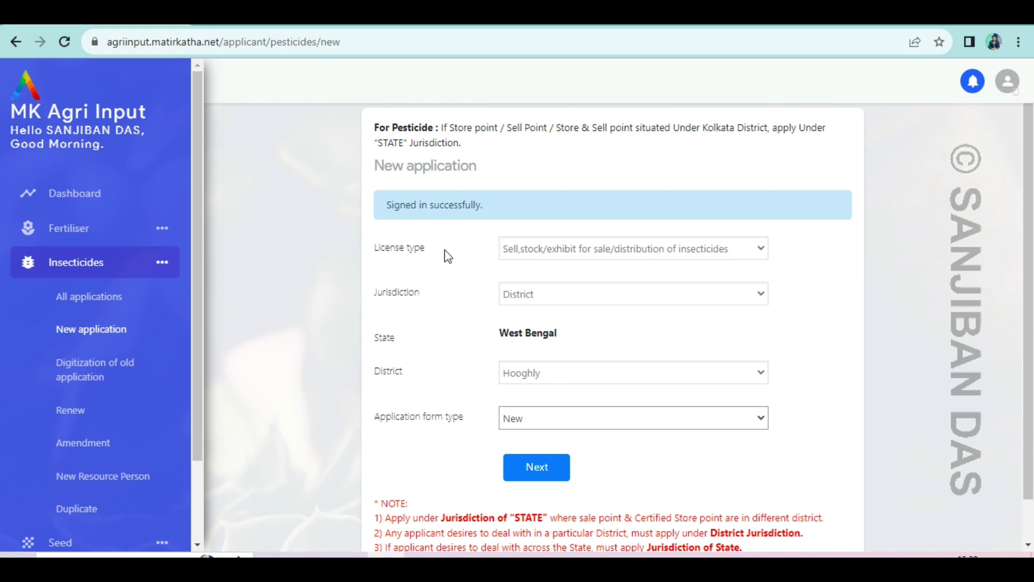
click(596, 258)
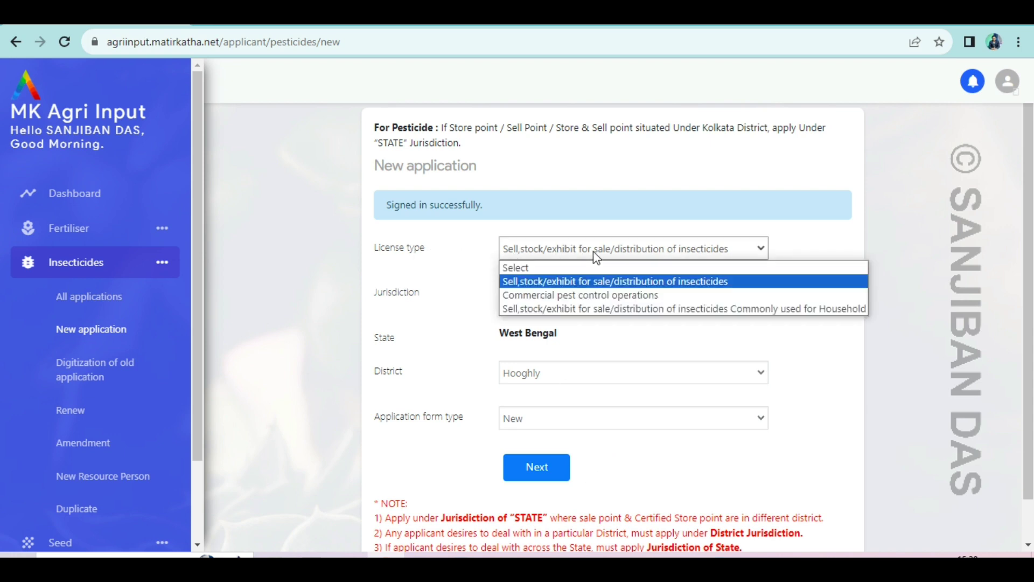
click(573, 281)
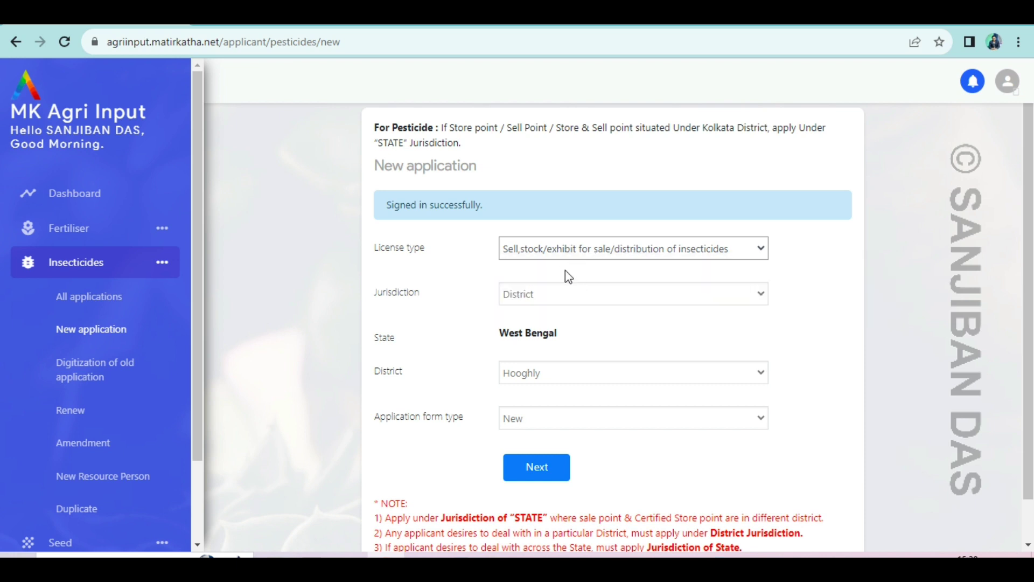
click(576, 298)
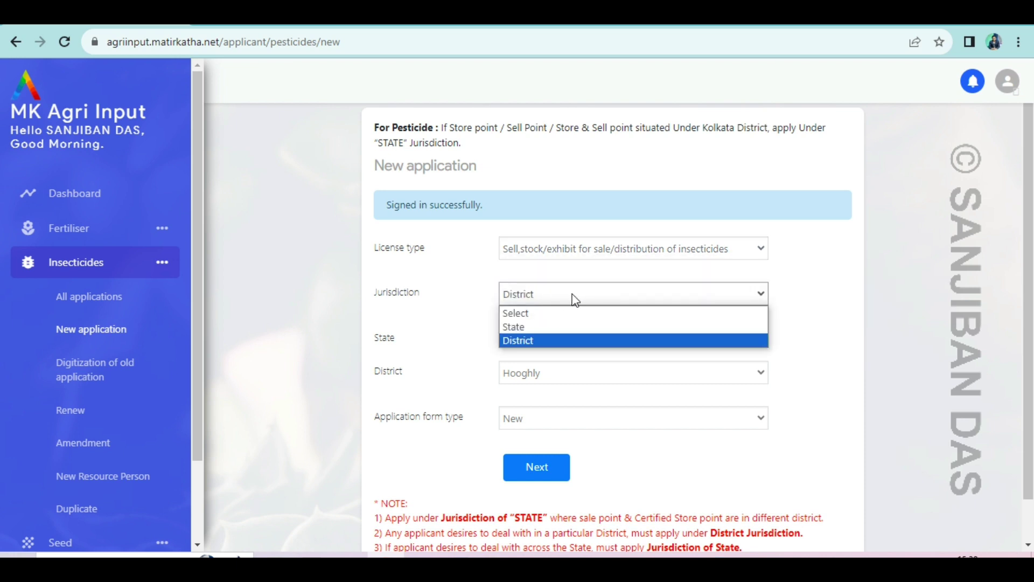
click(543, 346)
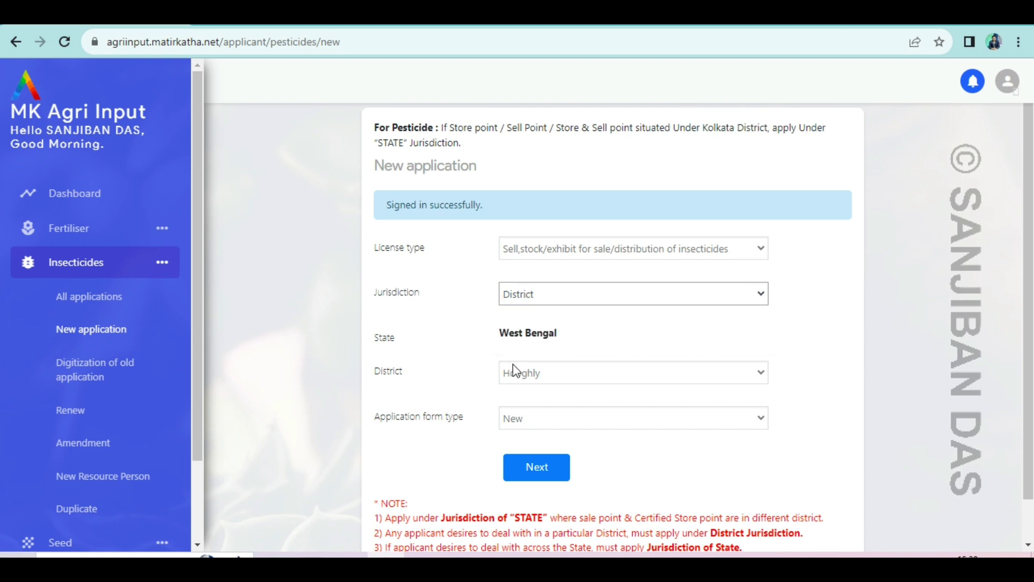
click(557, 376)
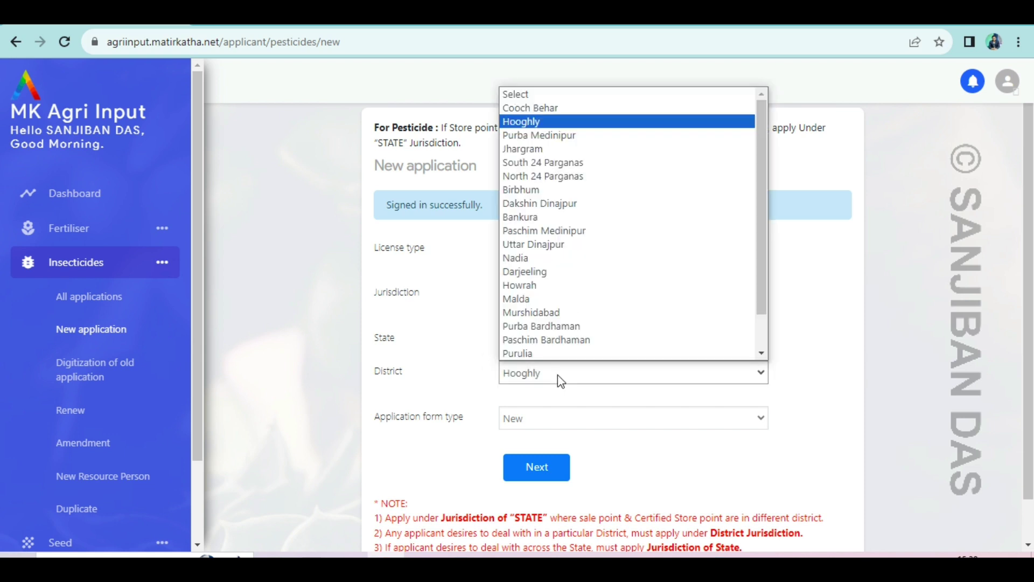
click(540, 121)
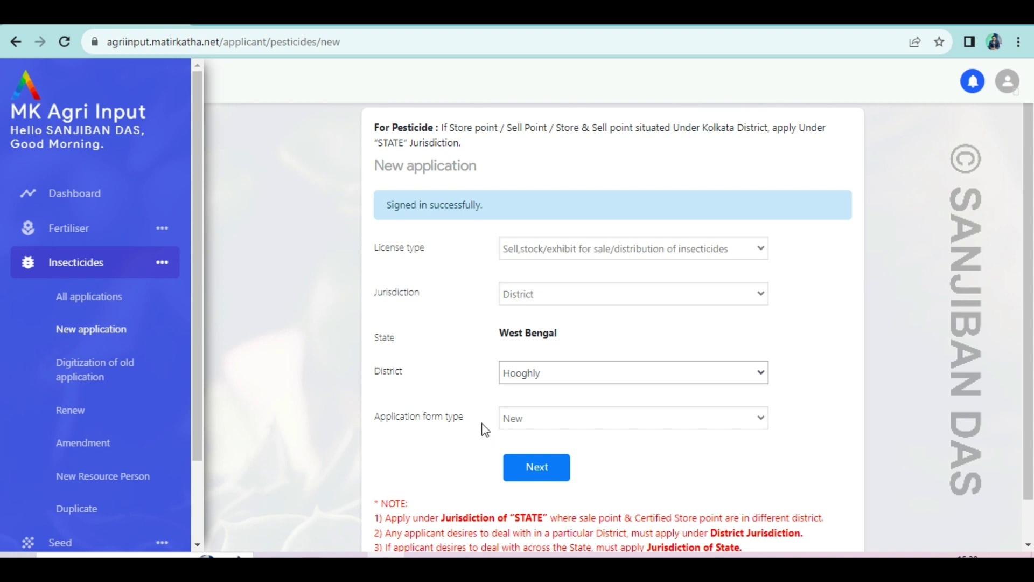
click(586, 424)
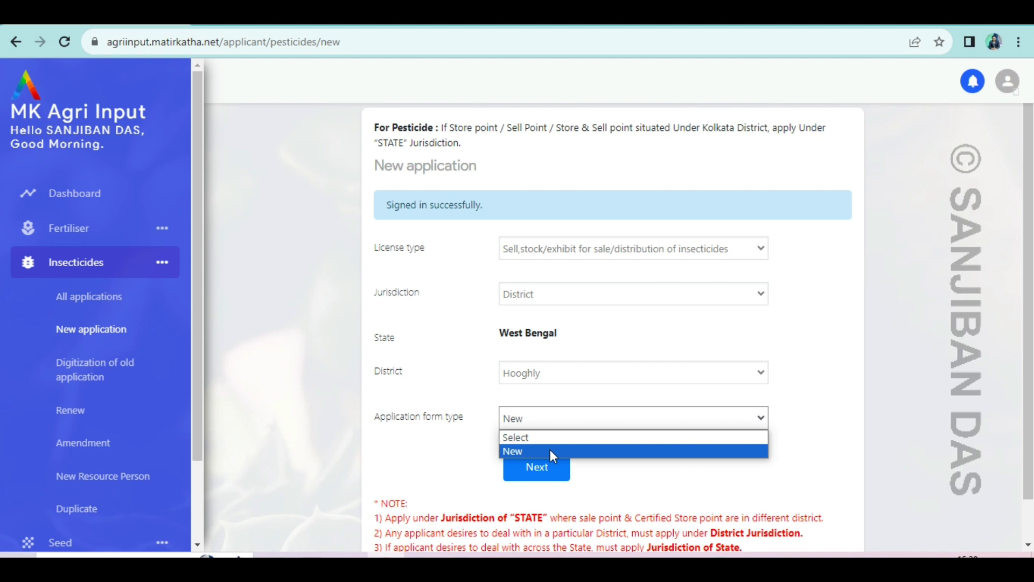
click(550, 452)
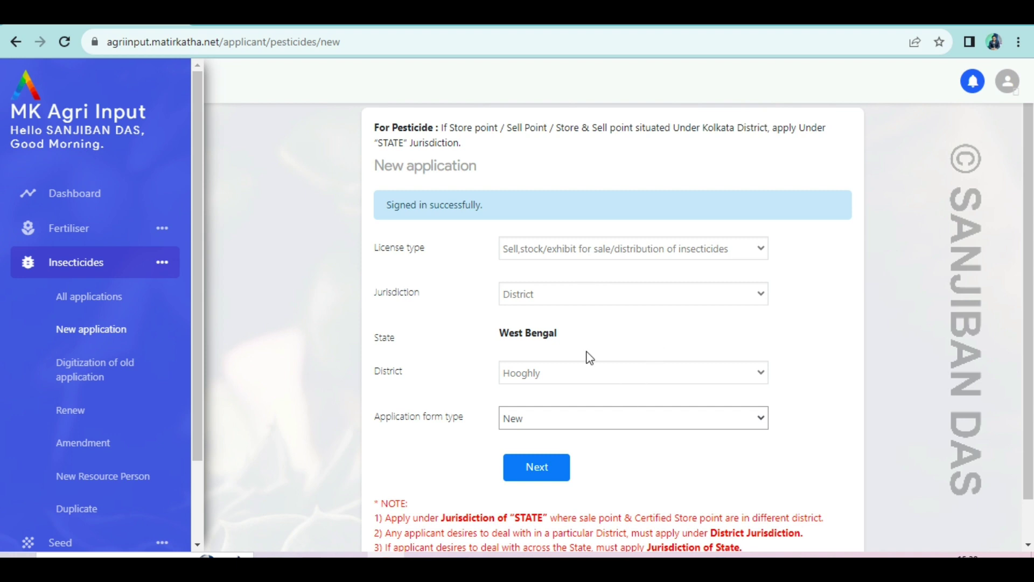
click(545, 479)
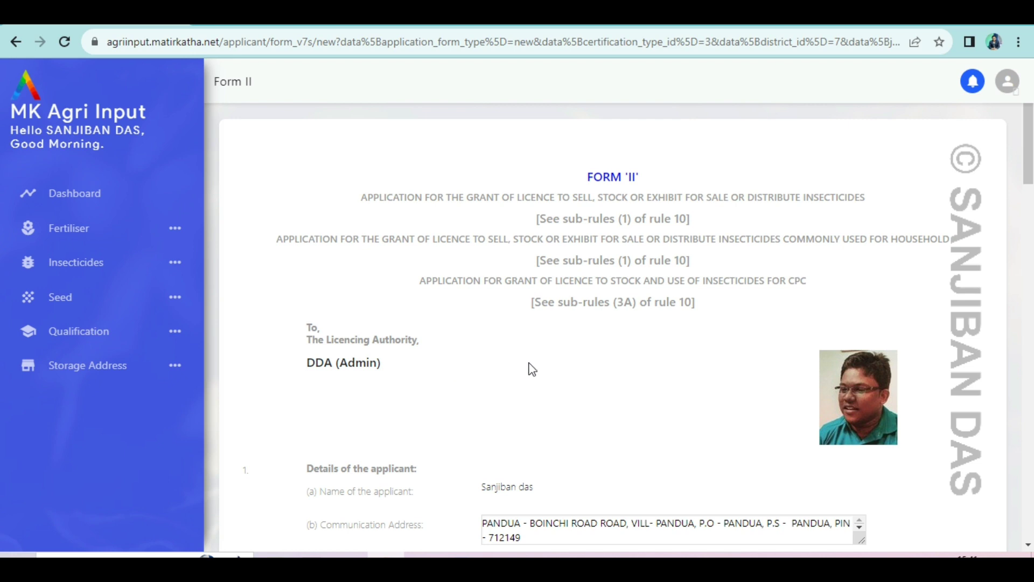
scroll(532, 370, down, 3)
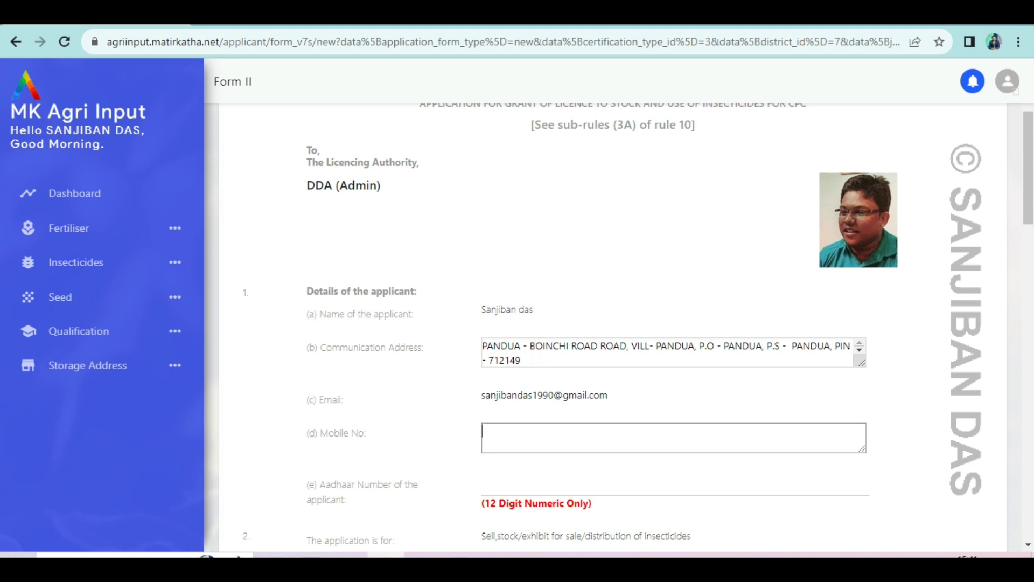
click(543, 359)
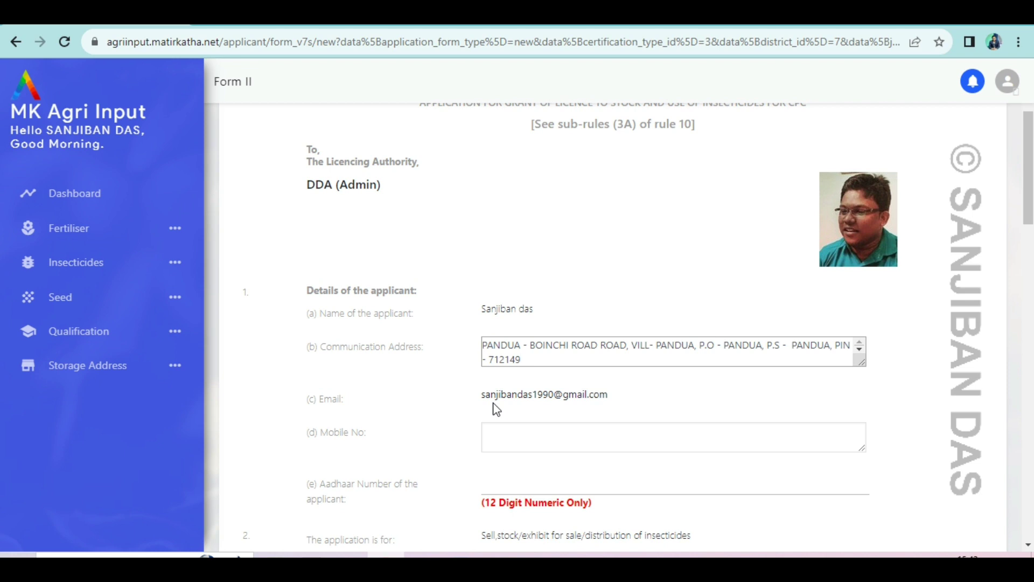
Type the applicant's mobile number in Mobile No and the 12-digit number in Aadhaar Number.
click(520, 436)
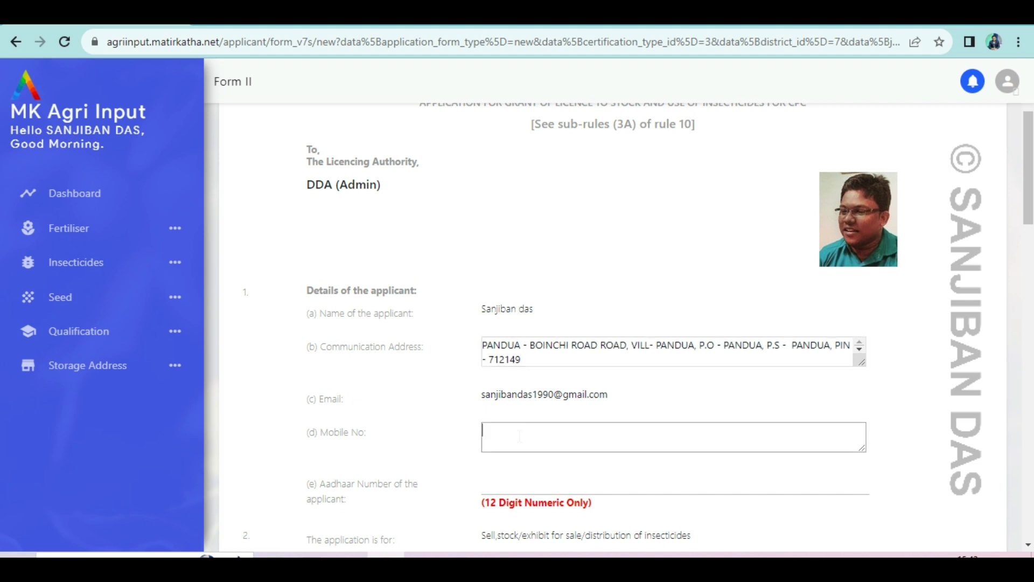
text(9999999999)
click(528, 481)
click(502, 486)
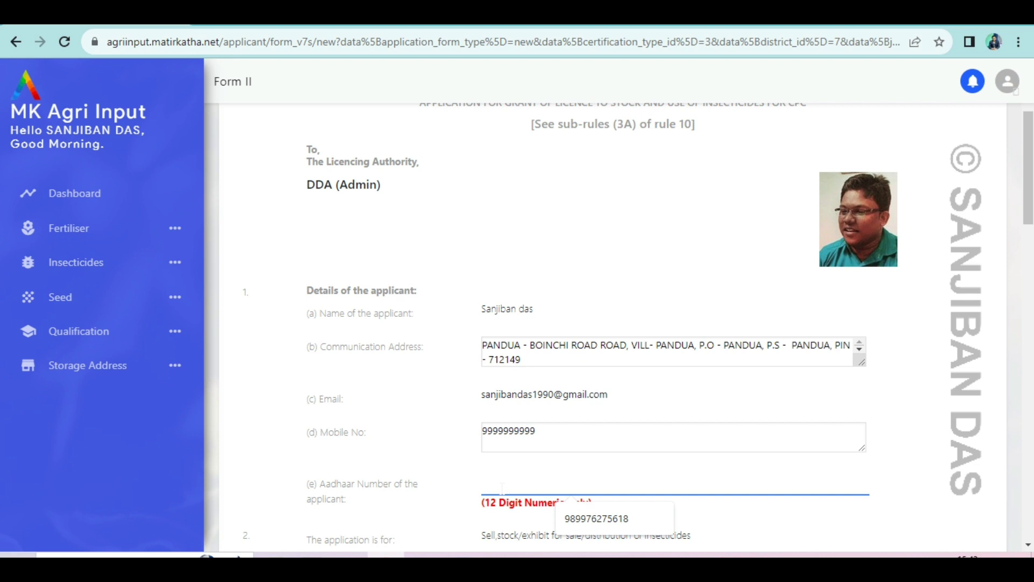
text(1234)
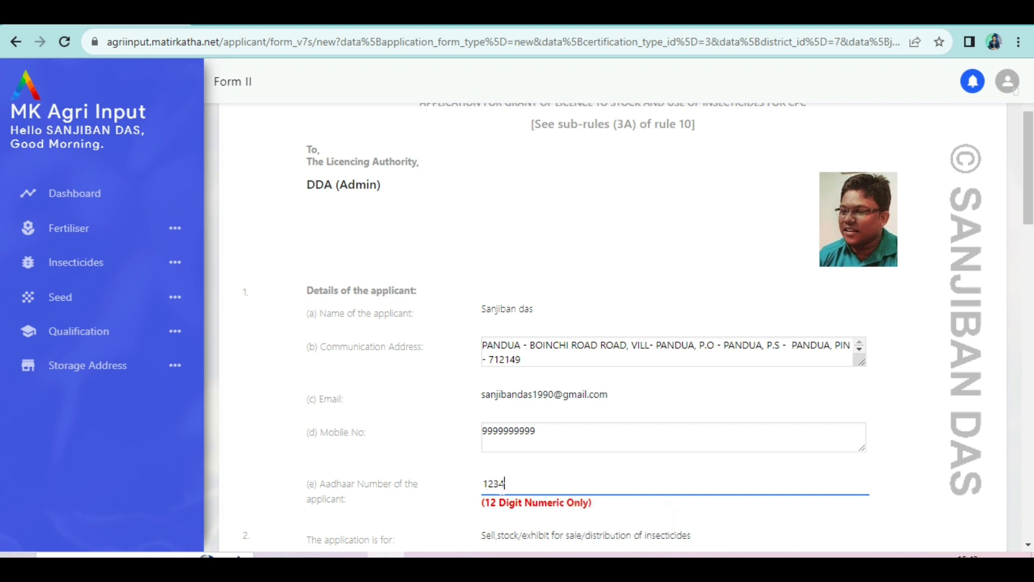
text(56789123)
scroll(560, 488, down, 3)
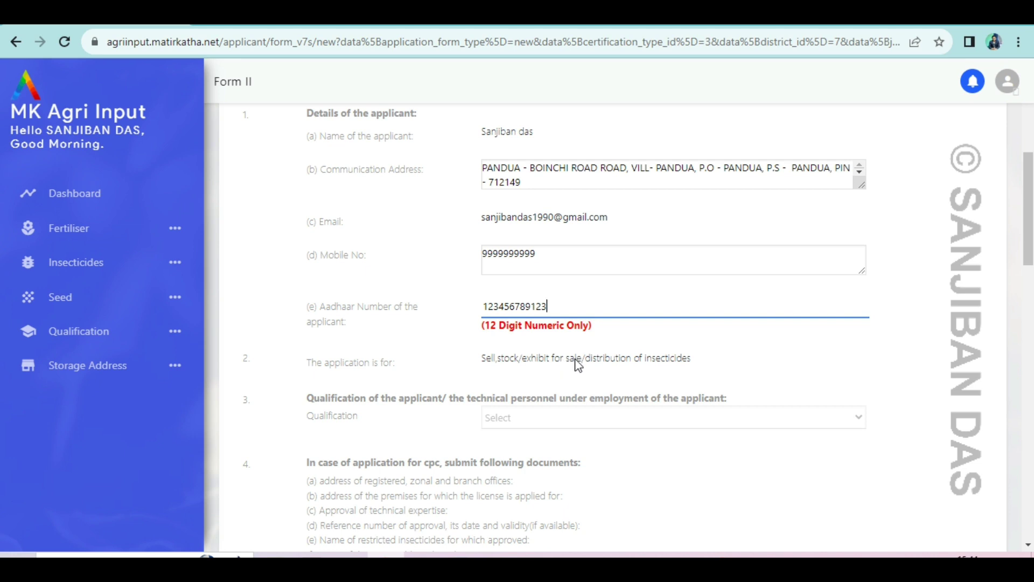
Choose 'Graduate with degree in Science with Chemistry/Zoology/Botany' in the Qualification dropdown.
scroll(575, 364, down, 3)
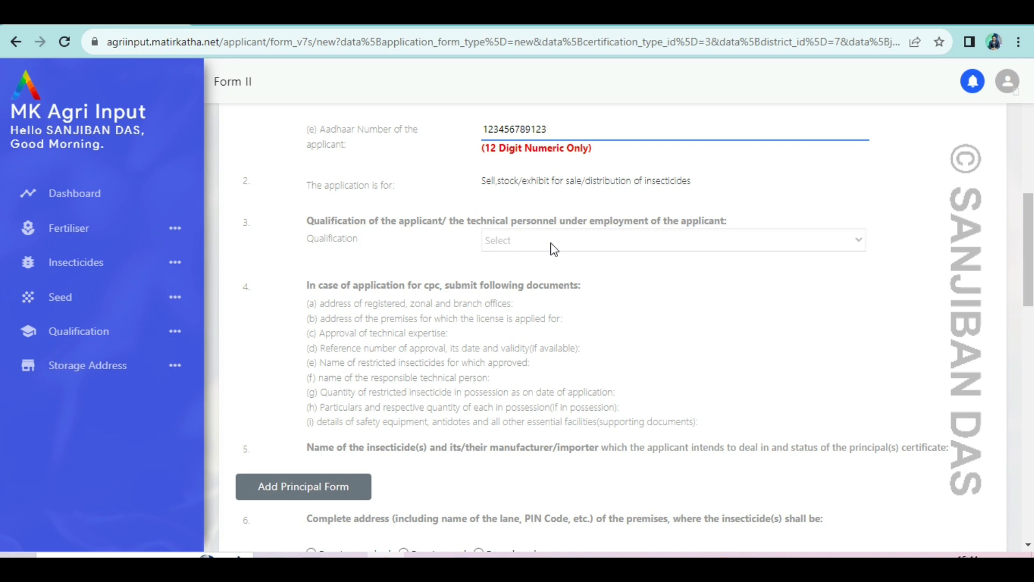
click(553, 249)
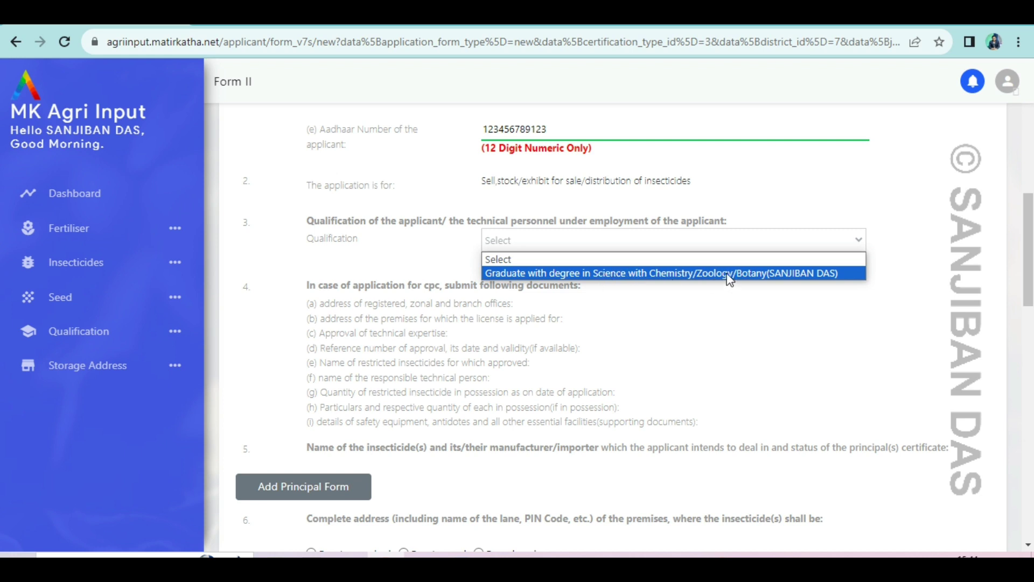
click(729, 274)
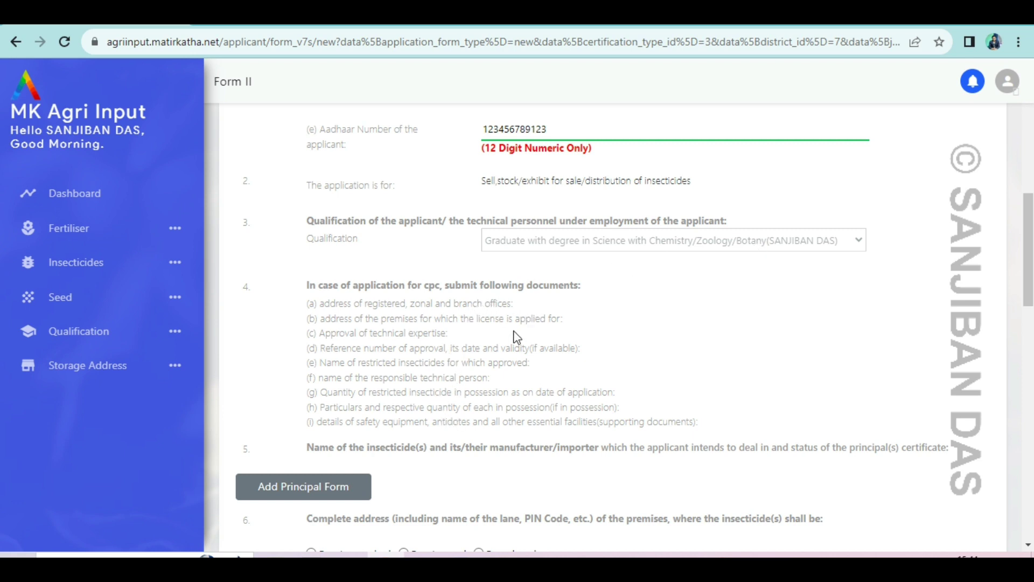
scroll(517, 336, down, 3)
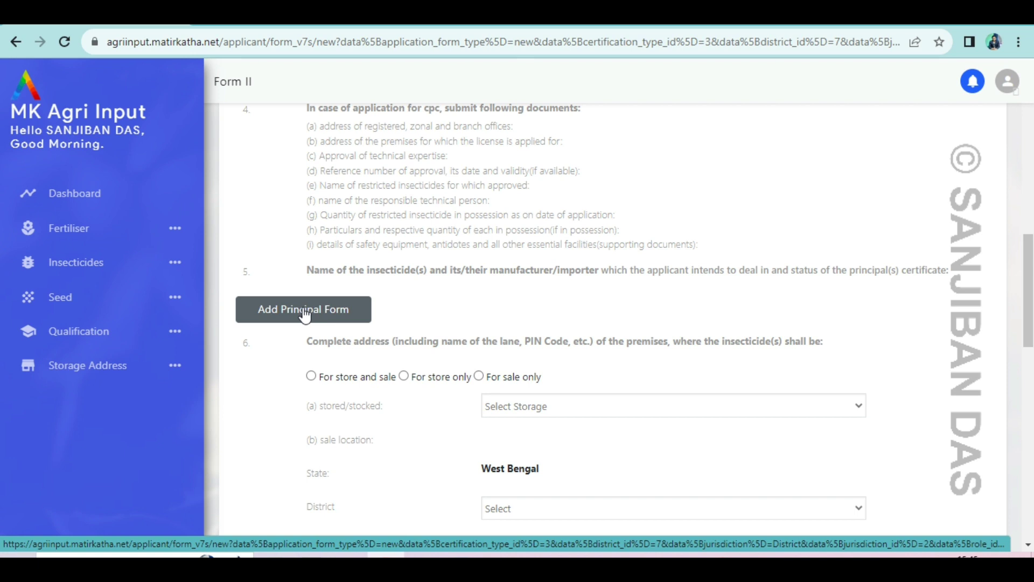
Add a principal certificate row for manufacturer EXCEL BIOTECH PVT. LTD with certificate number 512.
click(305, 316)
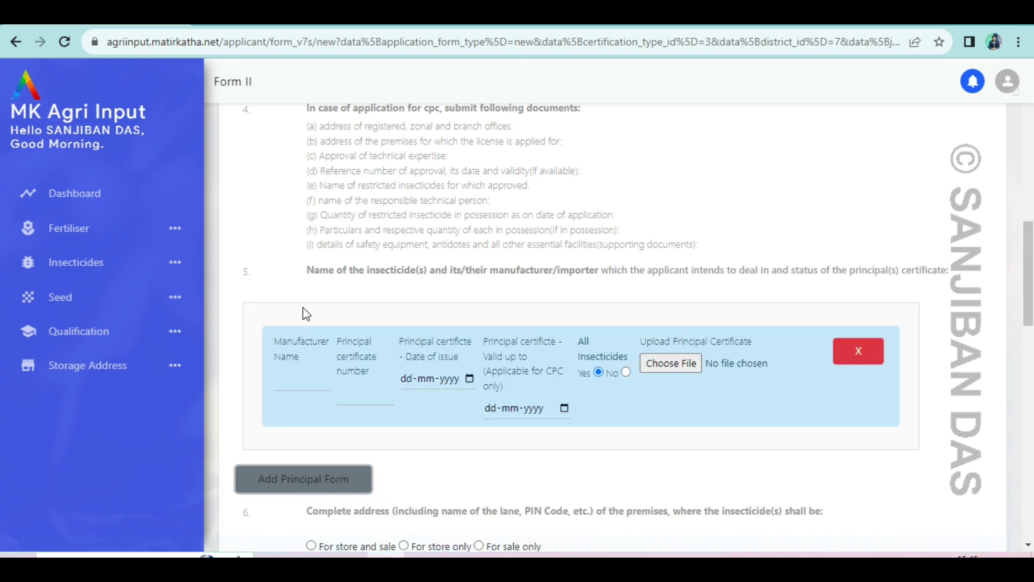
scroll(337, 275, down, 3)
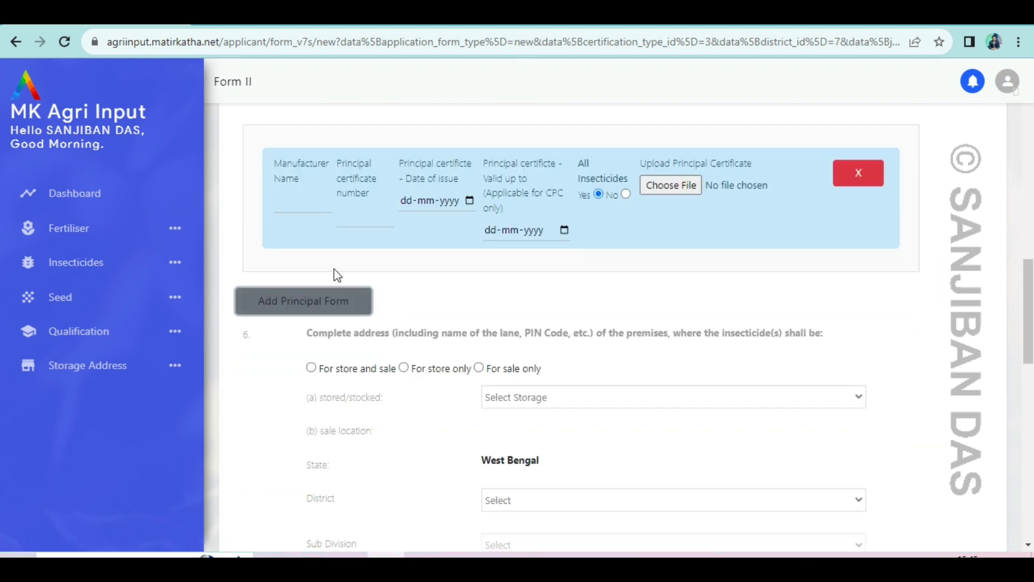
click(292, 208)
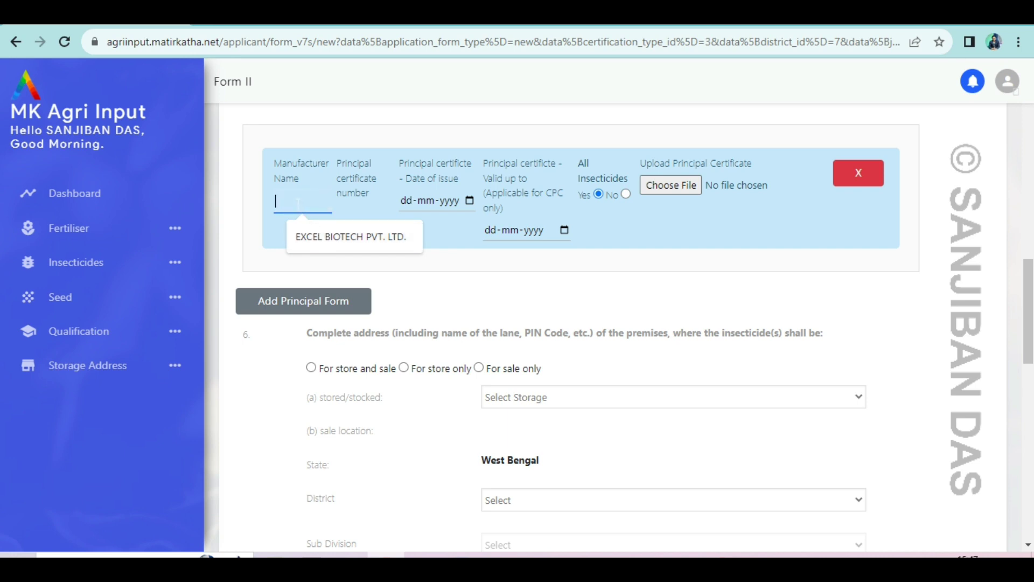
text(EXCEL)
text( BIOTECH)
text( PVT. L)
text(TD)
key(Escape)
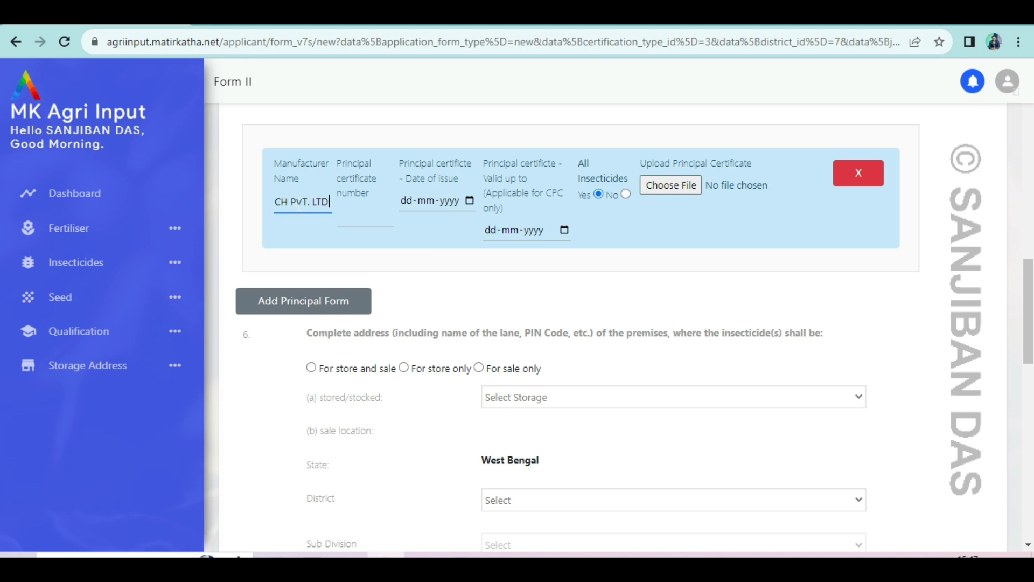
click(355, 218)
text(512)
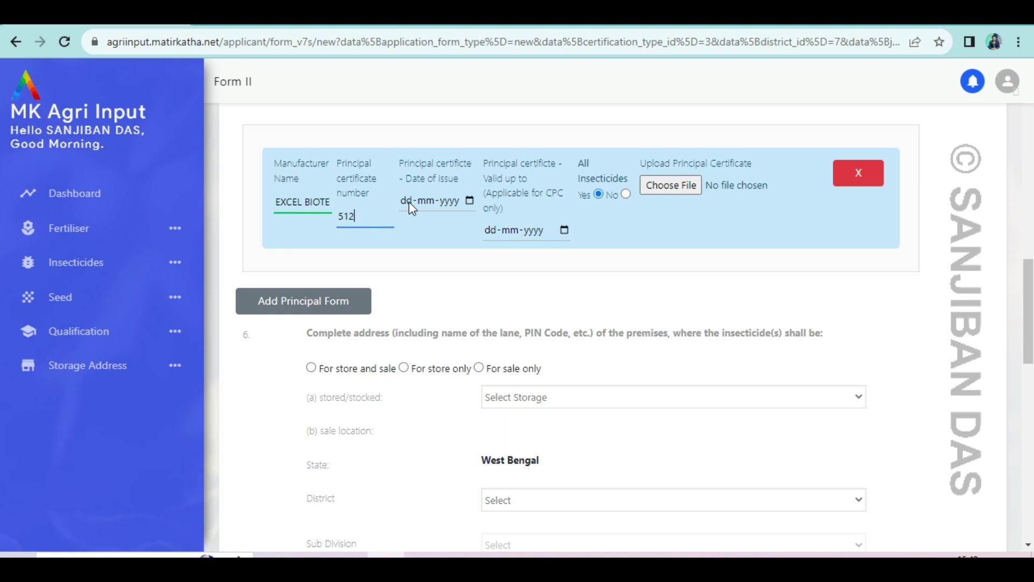
Enter 10-06-2023 in the principal certificate's Date of issue field.
click(411, 202)
text(10-06-2023)
click(431, 220)
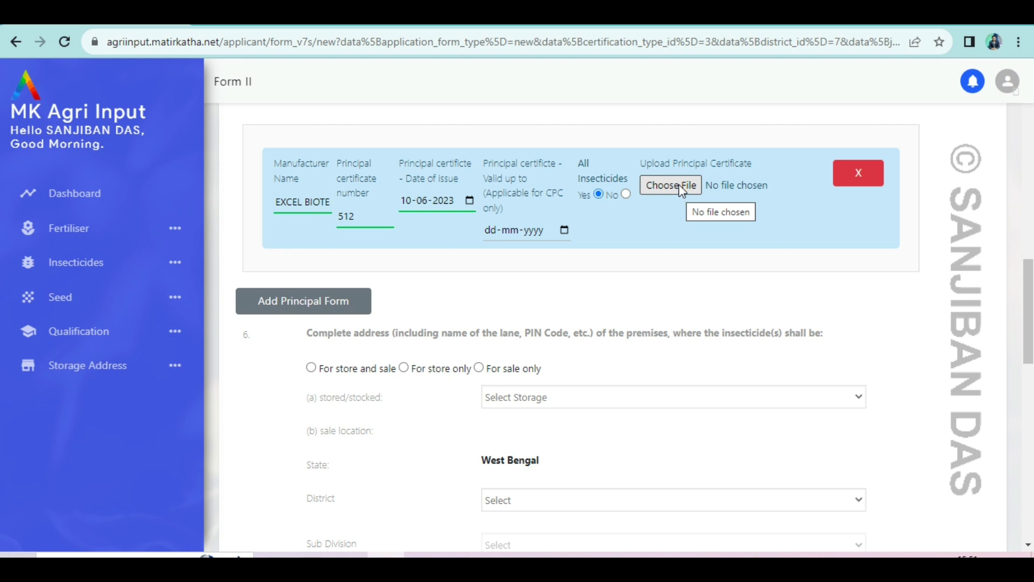
Attach PRICIPAL CERTIFICATE.pdf from the Desktop as the principal certificate upload.
click(680, 186)
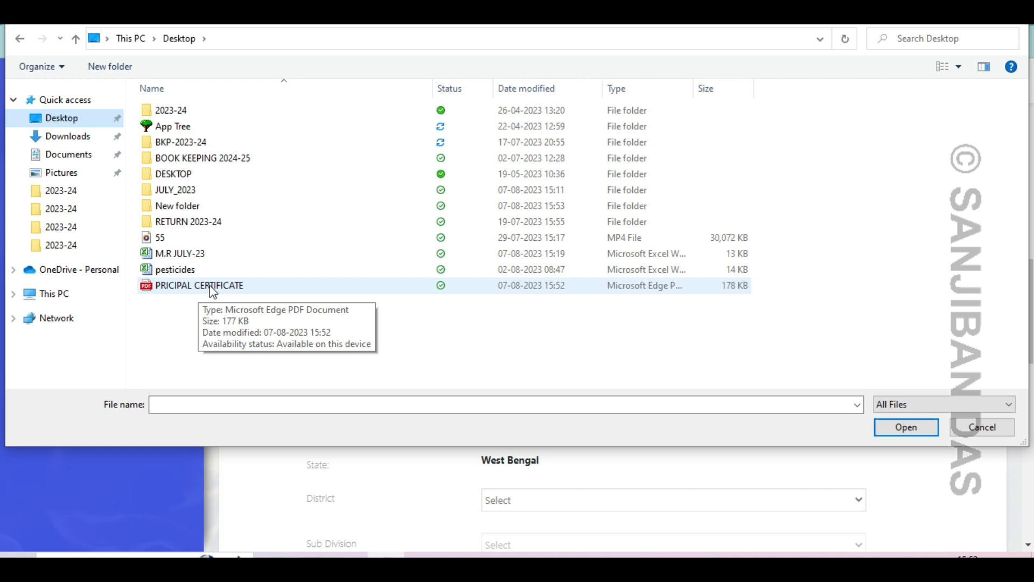
click(214, 290)
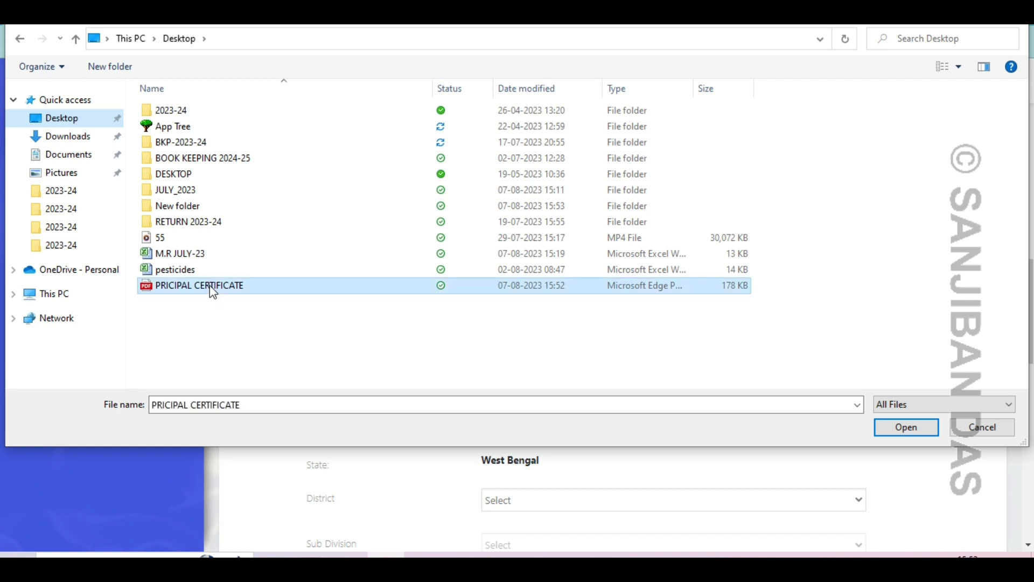
click(905, 429)
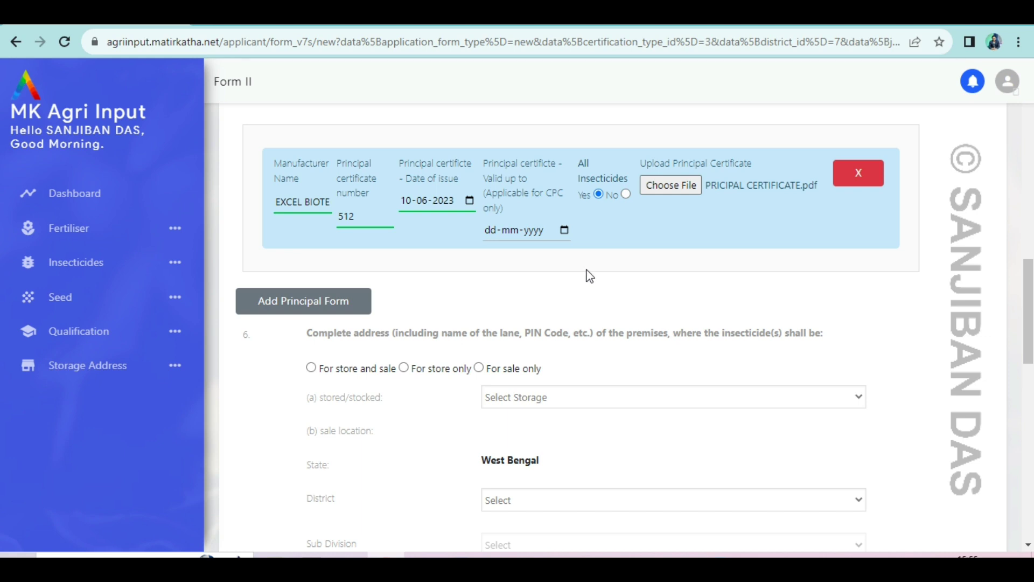
Scroll down to section 6, showing the District, Concern name and Address Type fields.
scroll(586, 270, down, 3)
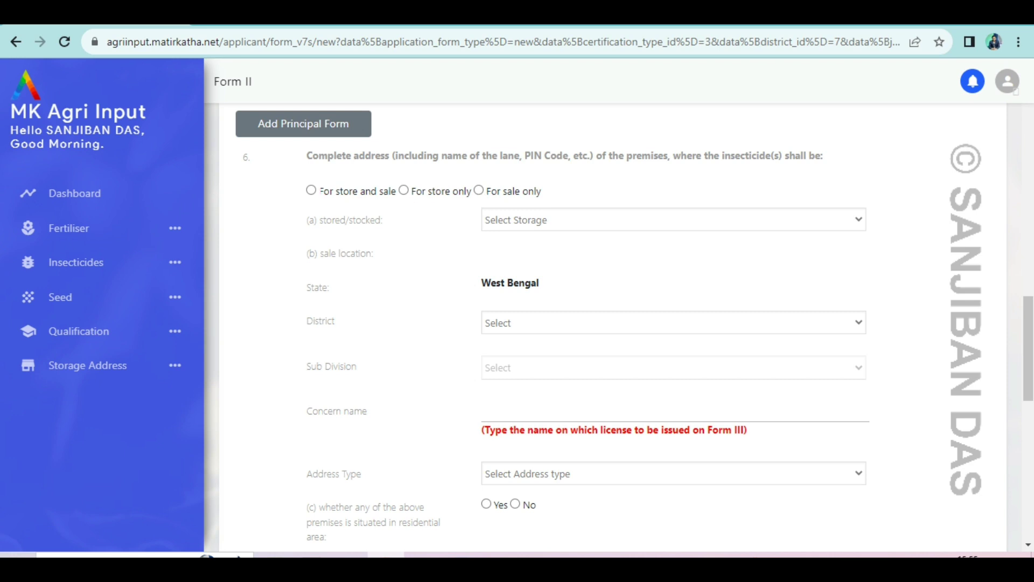
Choose 'For store and sale' as the premises use in section 6.
click(312, 191)
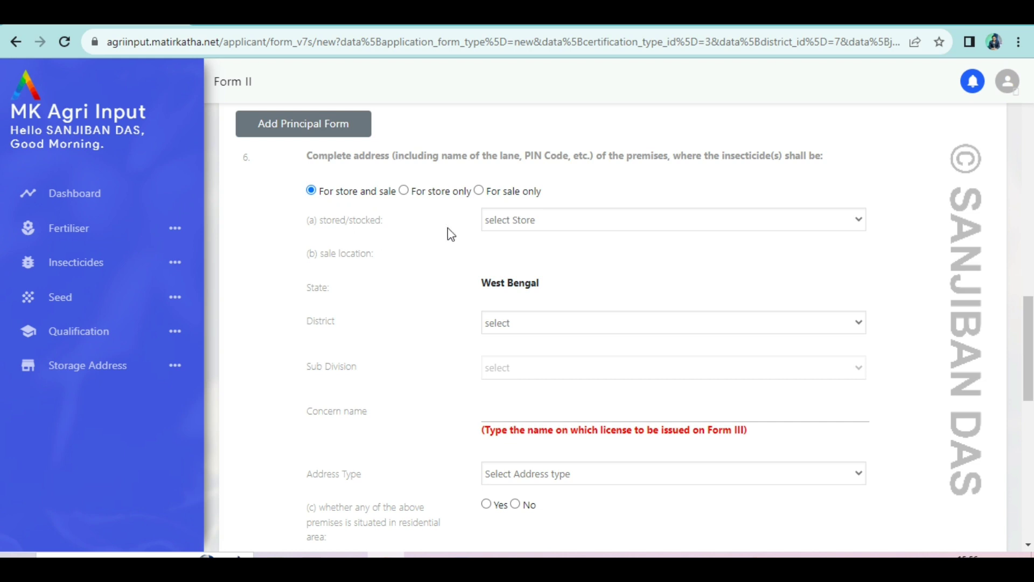
Pick STORE POINT 1 as the storage premises, filling District Hooghly and Sub Division Chinsurah.
click(559, 225)
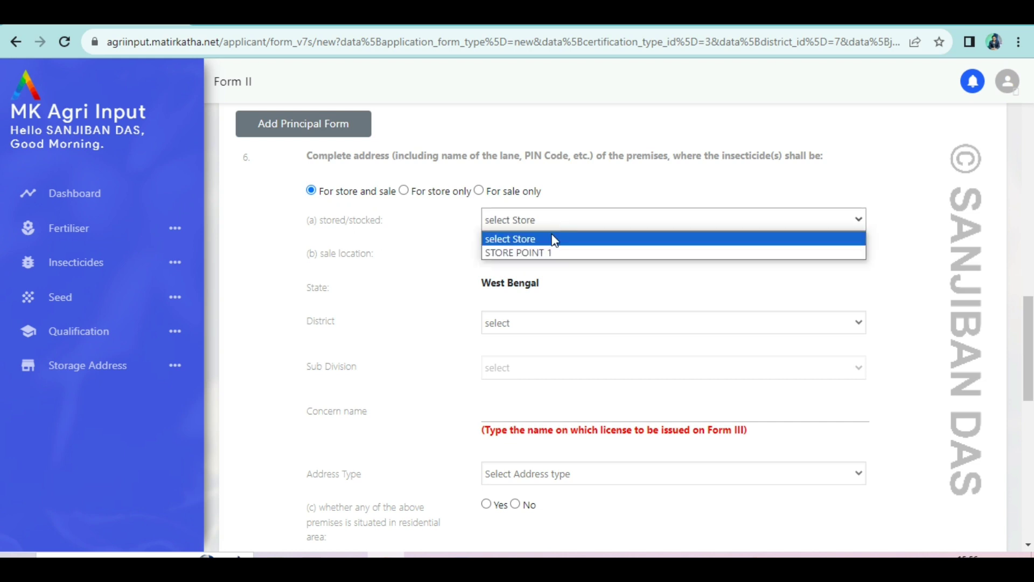
click(538, 253)
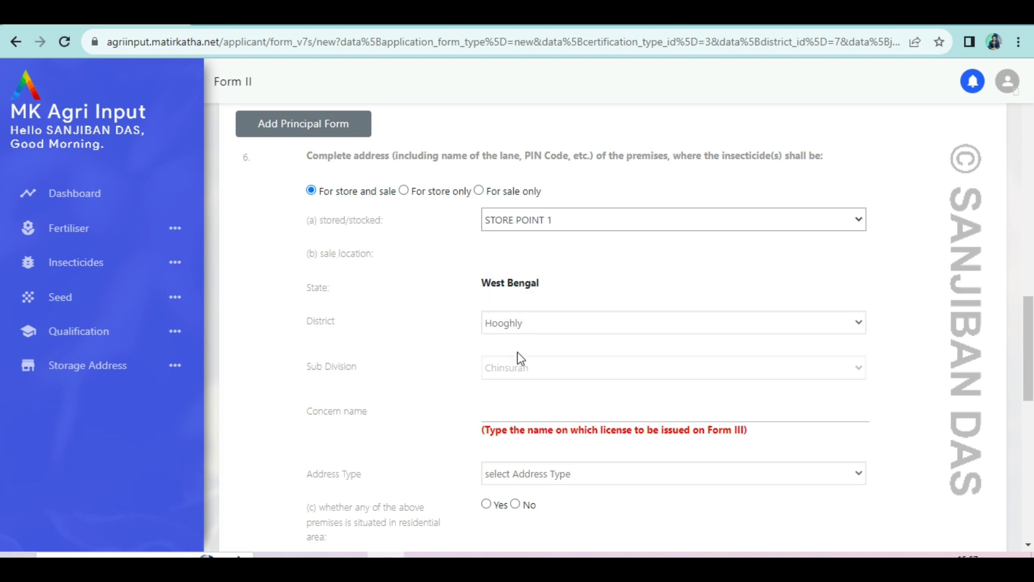
Enter 'MS DAS KRISHI BHANDER' as the Concern name, then select the entered text.
scroll(559, 365, down, 3)
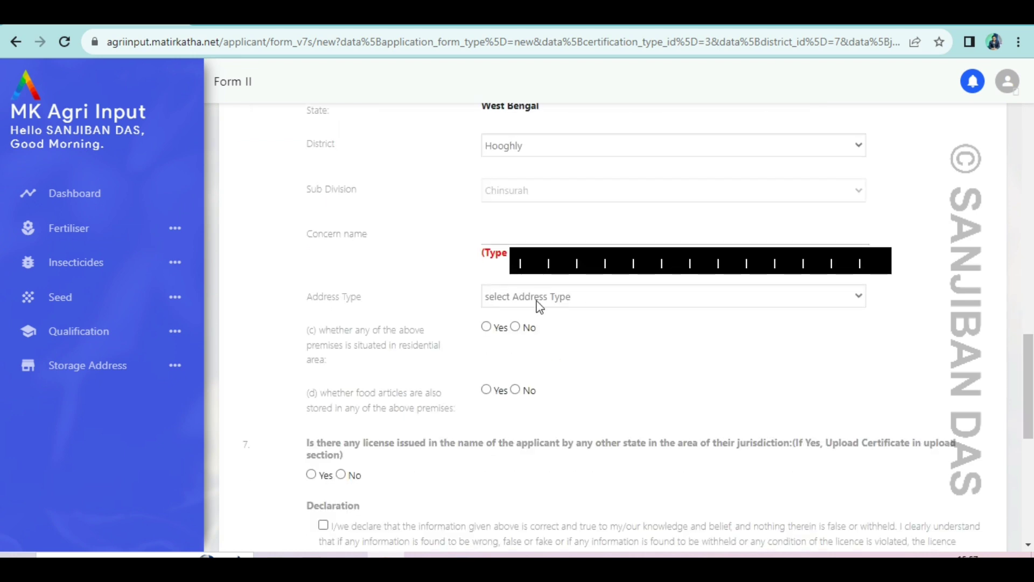
click(484, 233)
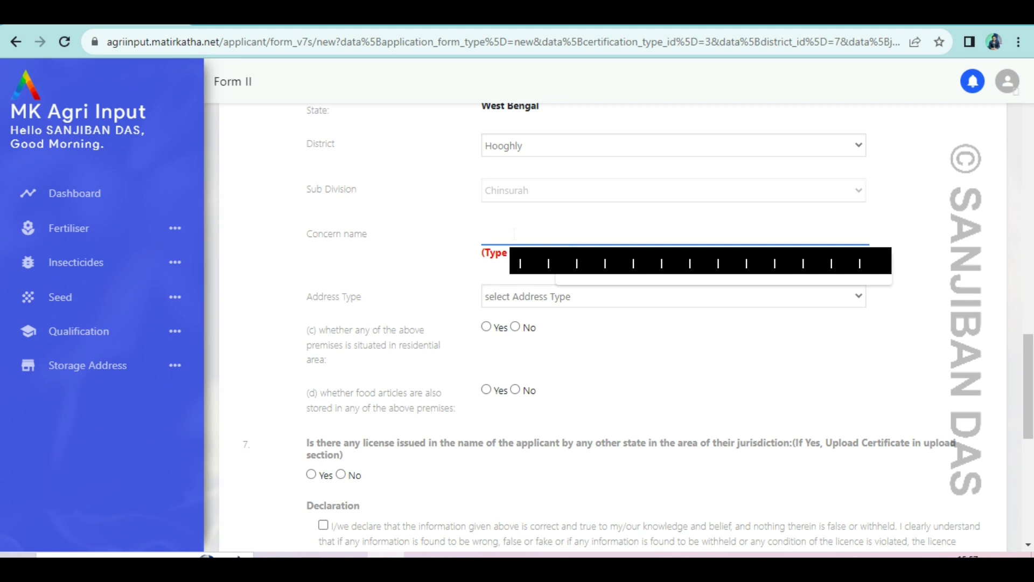
text(MS DAS KRISHI BHANDER)
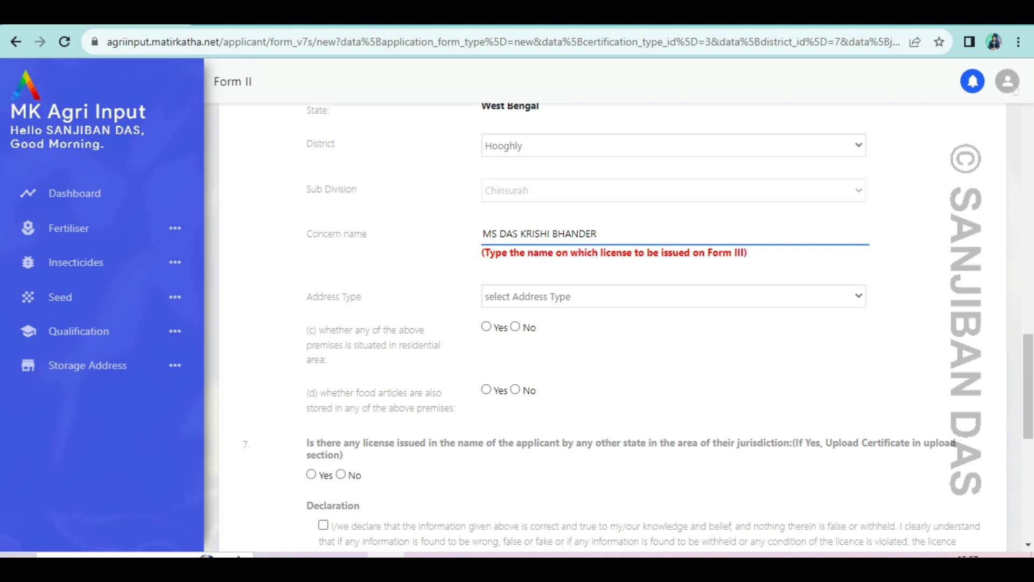
drag(308, 233, 369, 234)
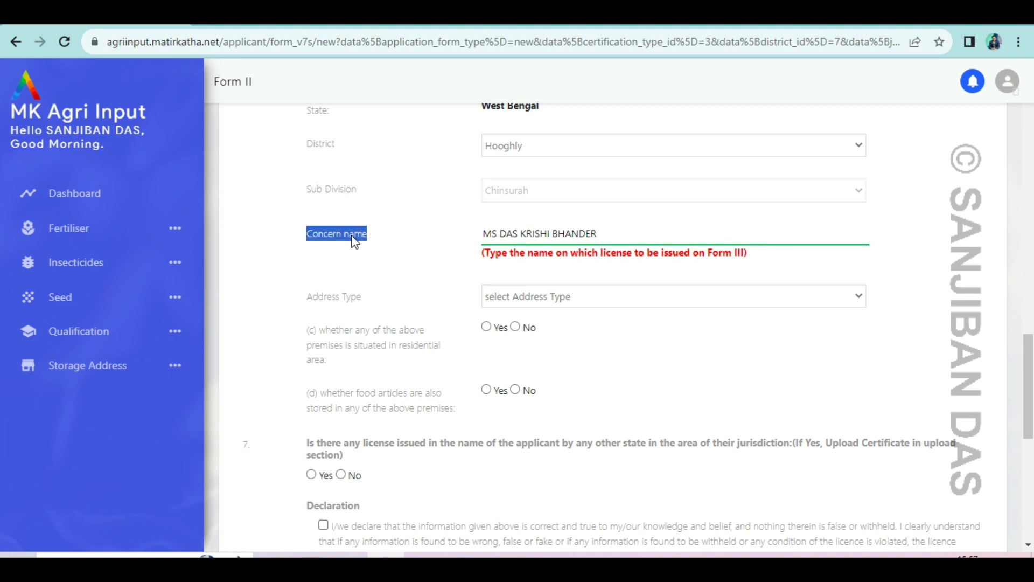
mouse_move(483, 233)
mouse_down()
mouse_move(603, 234)
mouse_move(483, 233)
mouse_up()
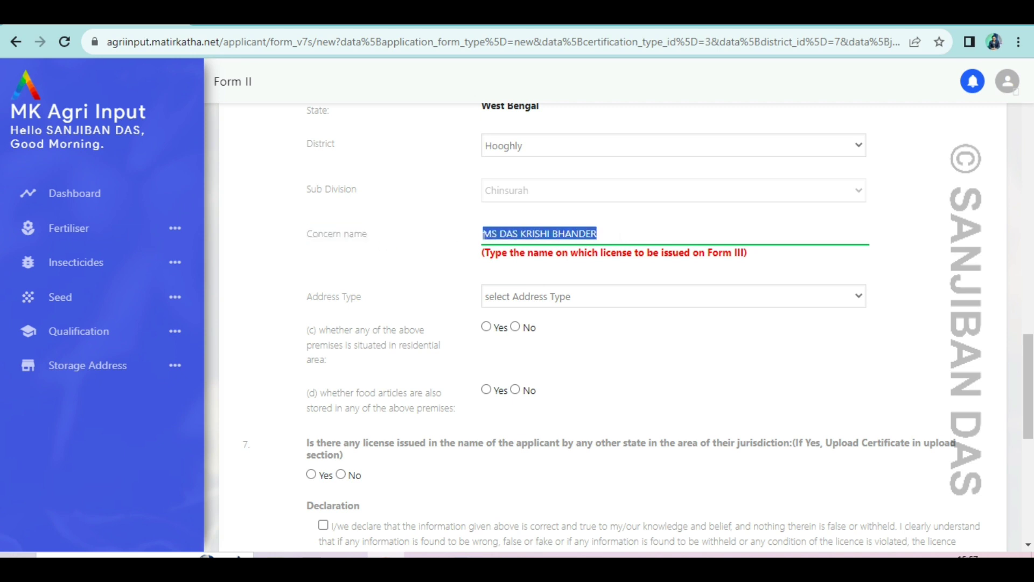
click(610, 232)
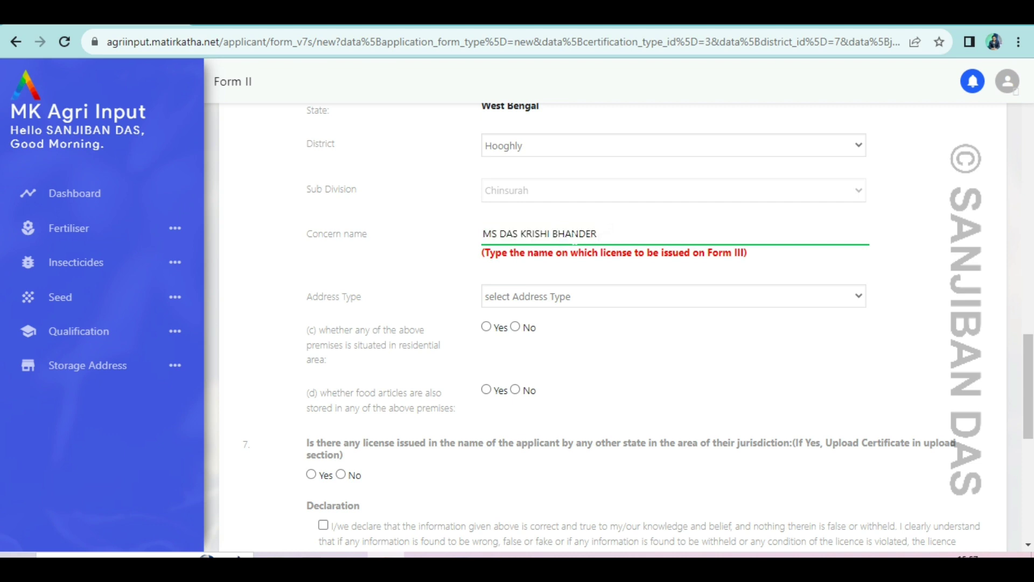
drag(500, 234, 598, 233)
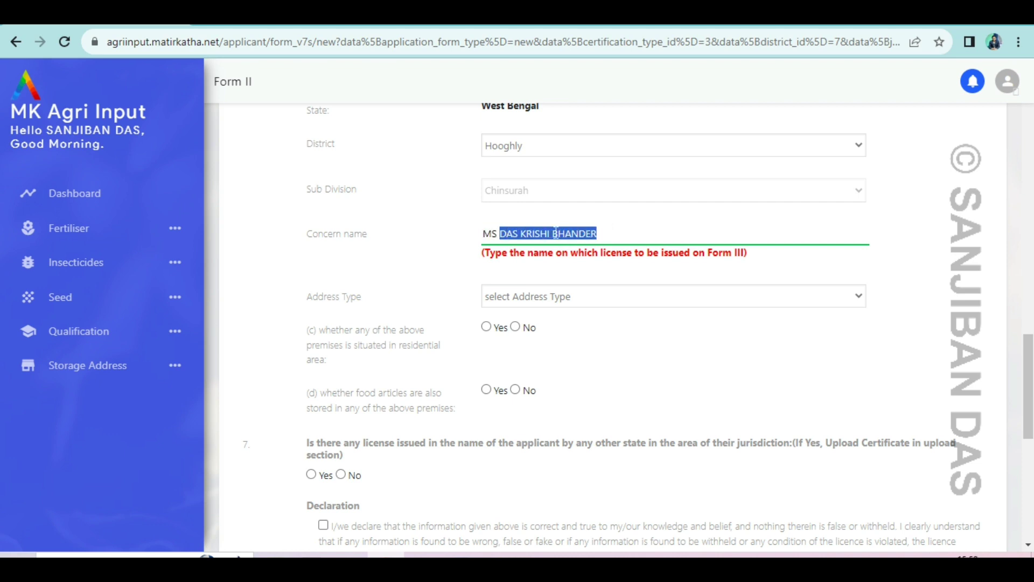
drag(482, 233, 597, 233)
Set the premises Address Type to Rural, which brings up Block PANDUA.
click(578, 297)
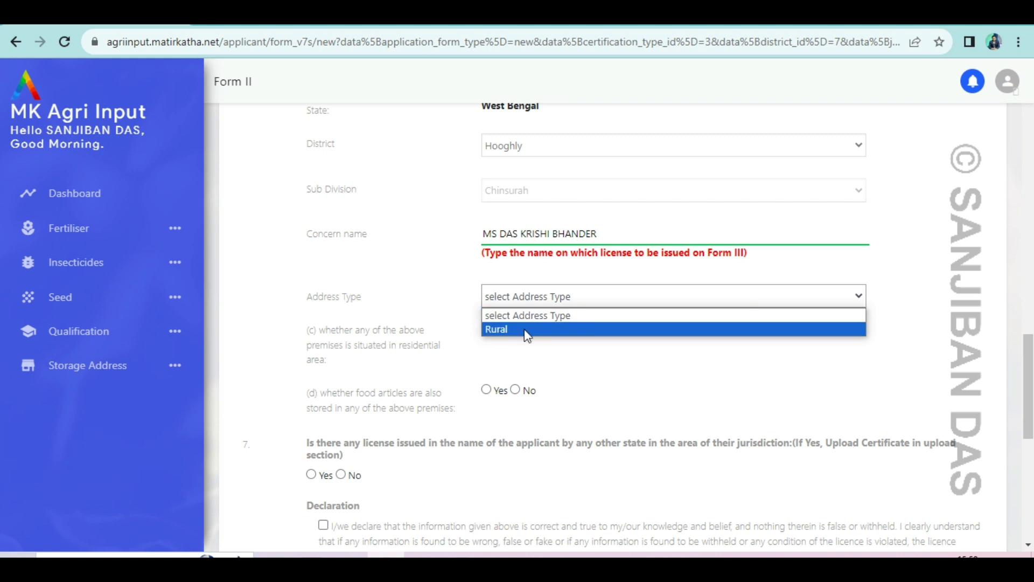
click(539, 332)
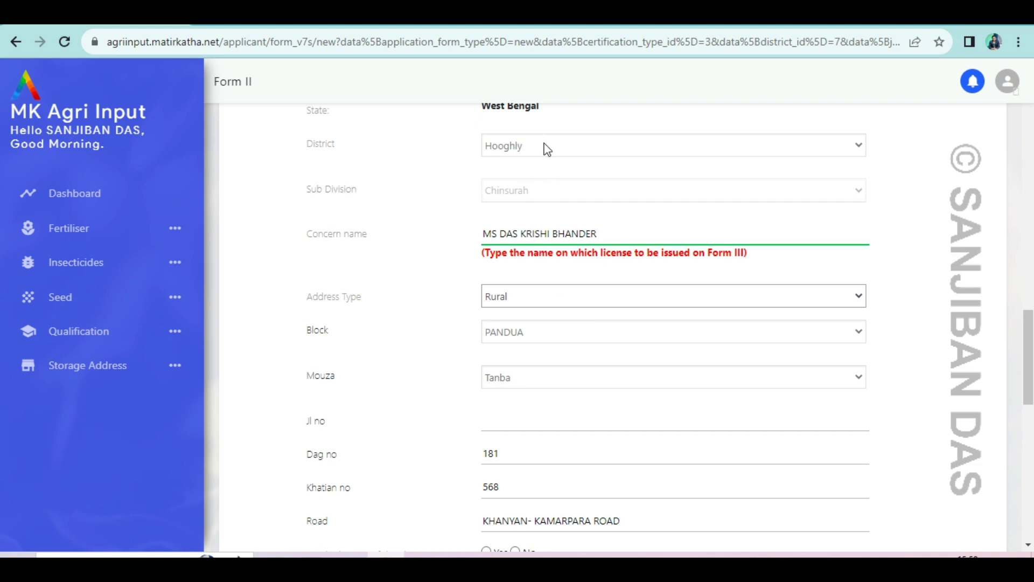
click(624, 298)
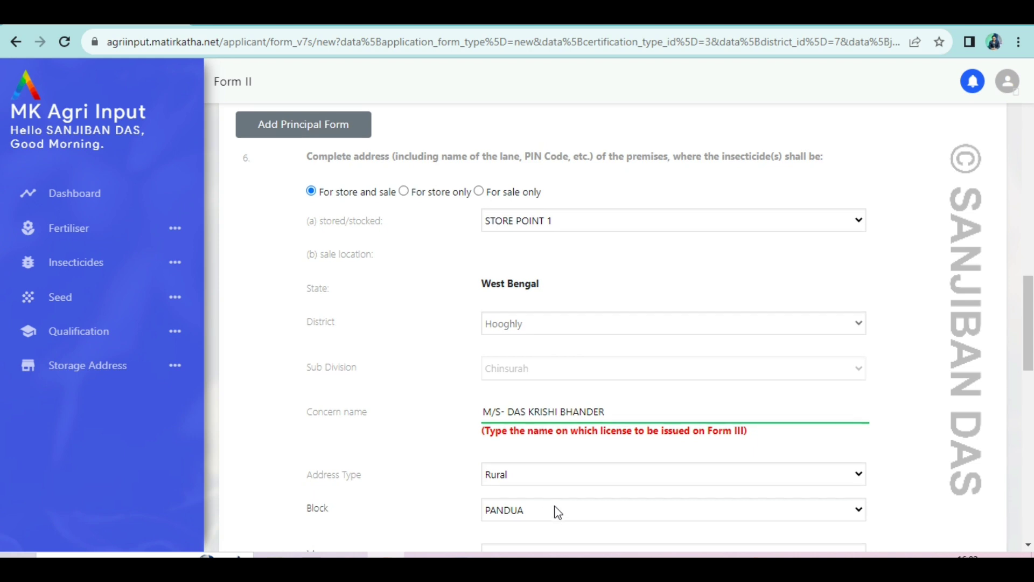
Select the KHANYAN- KAMARPARA part of the premises road name for editing.
scroll(558, 511, down, 3)
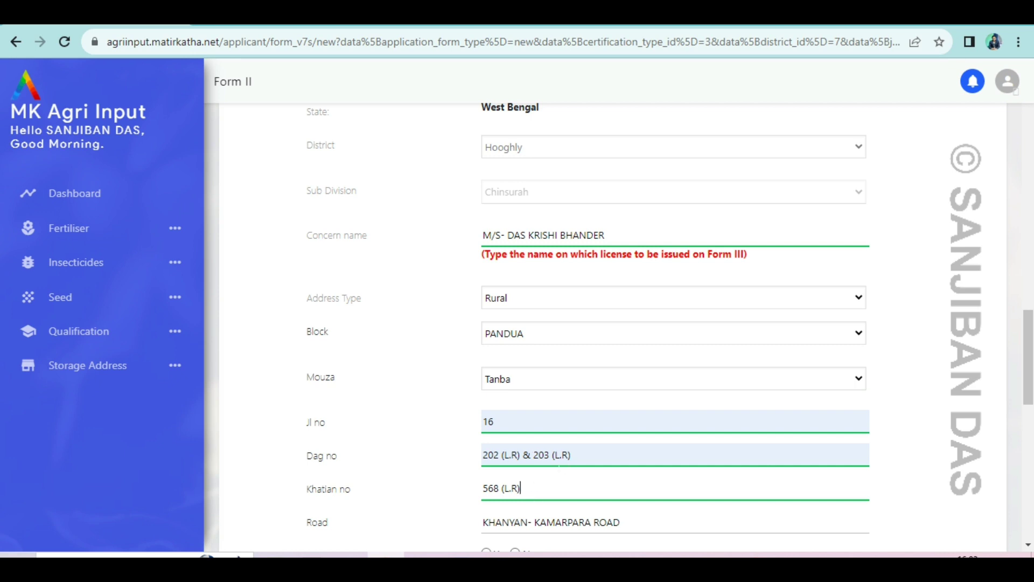
scroll(567, 365, down, 3)
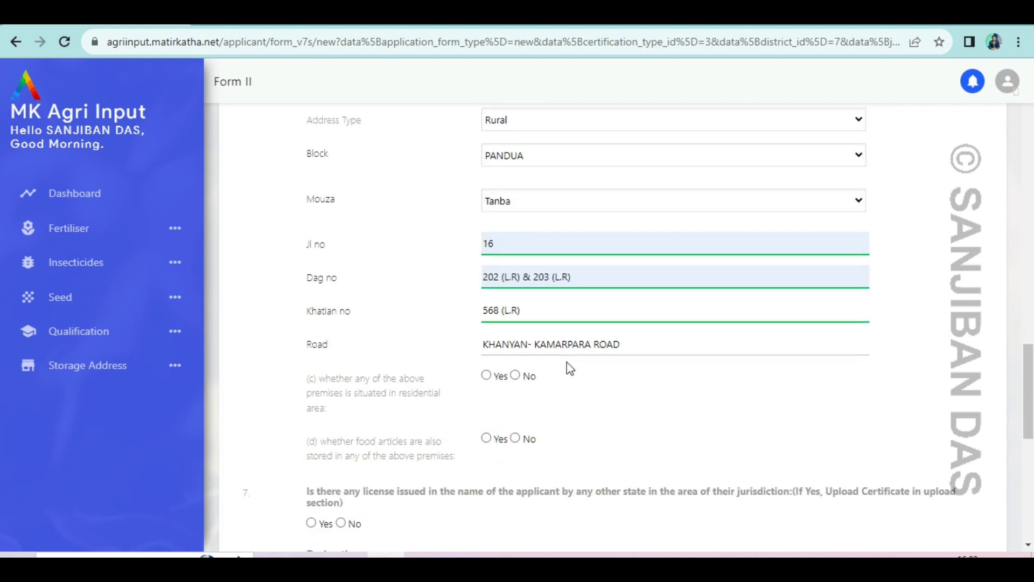
click(483, 343)
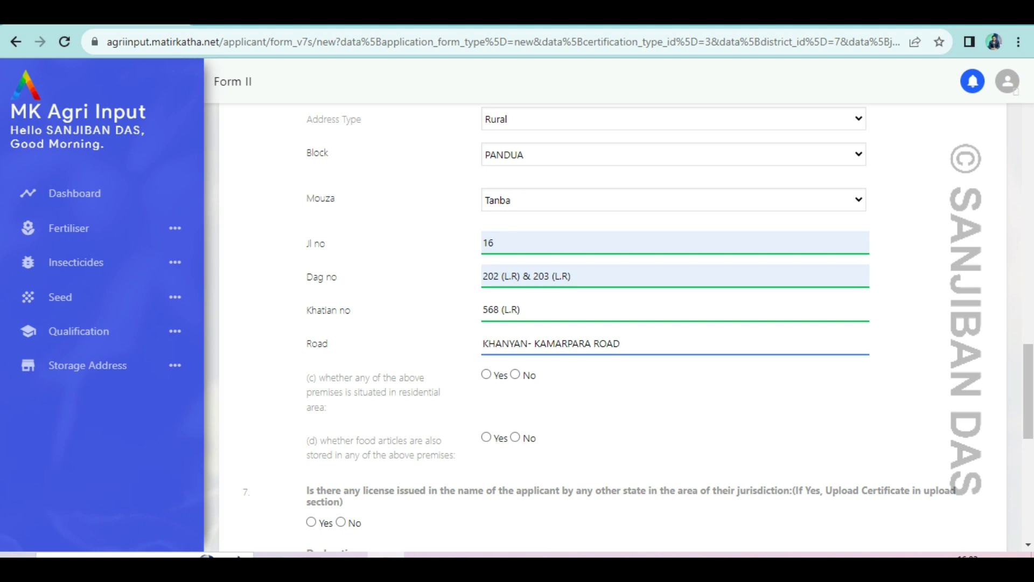
drag(483, 343, 591, 343)
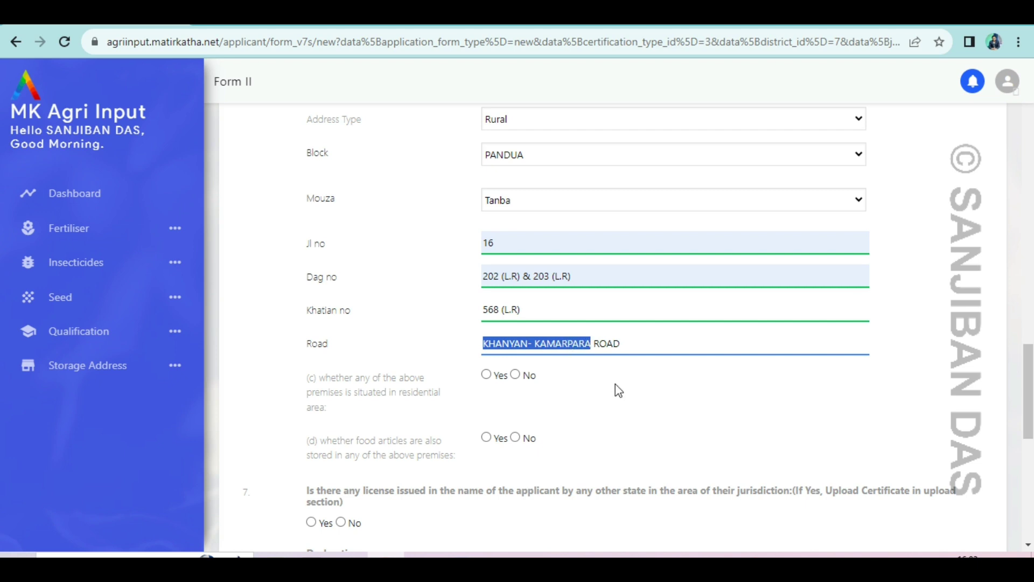
Answer No to the residential-area, food-storage and other-state licence questions.
scroll(615, 385, down, 3)
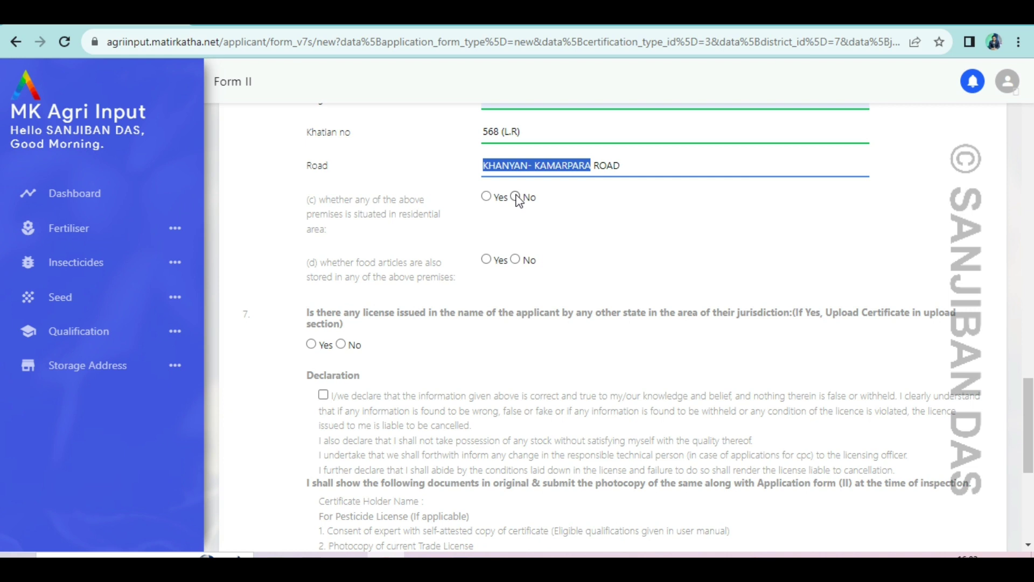
click(516, 195)
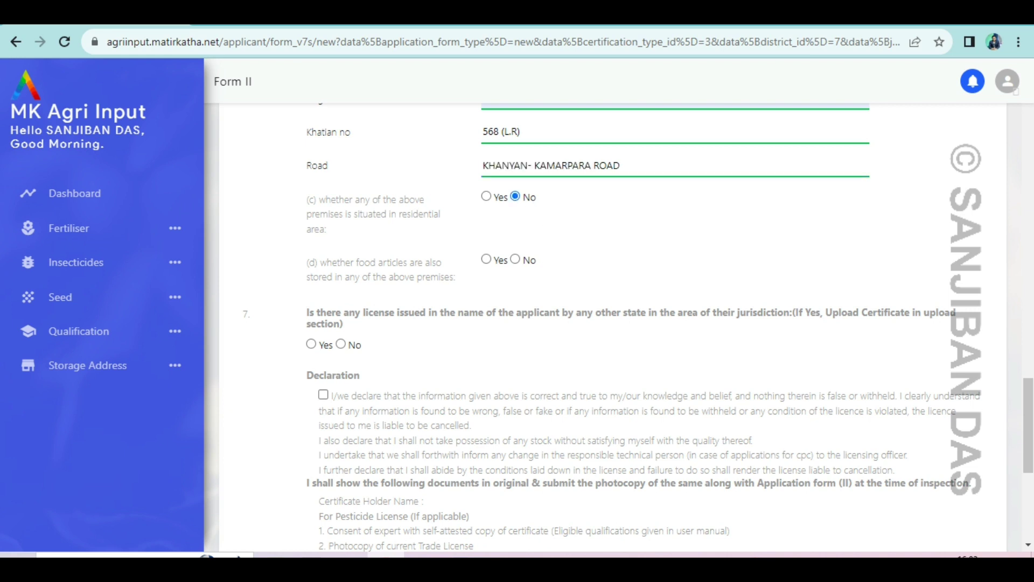
click(515, 261)
click(342, 345)
Tick the Declaration checkbox and scroll down to the save button.
scroll(446, 368, down, 3)
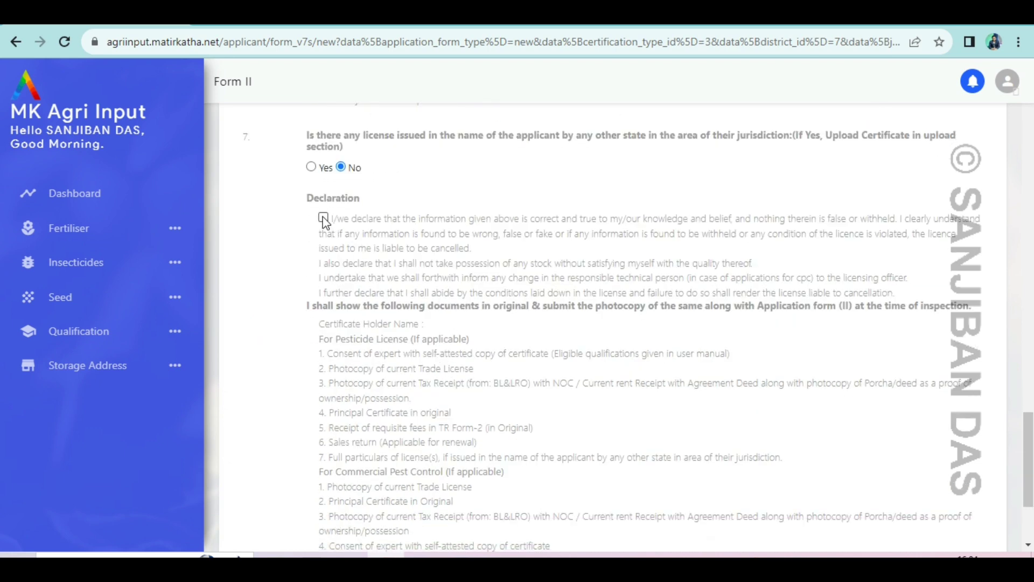
click(323, 217)
scroll(437, 312, down, 3)
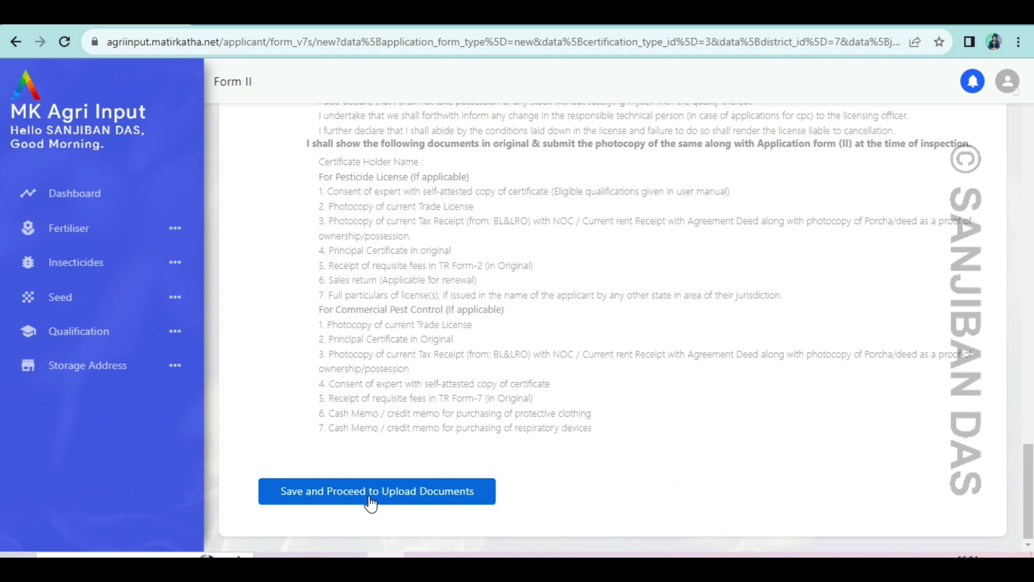
Save the application with 'Save and Proceed to Upload Documents' and reach the Upload Documents page.
click(371, 504)
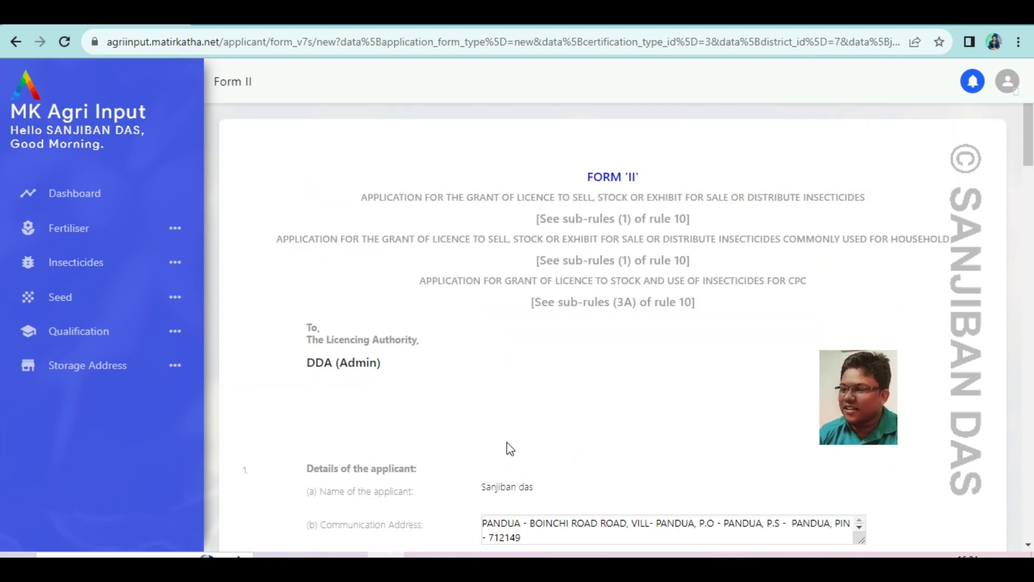
scroll(511, 449, down, 10)
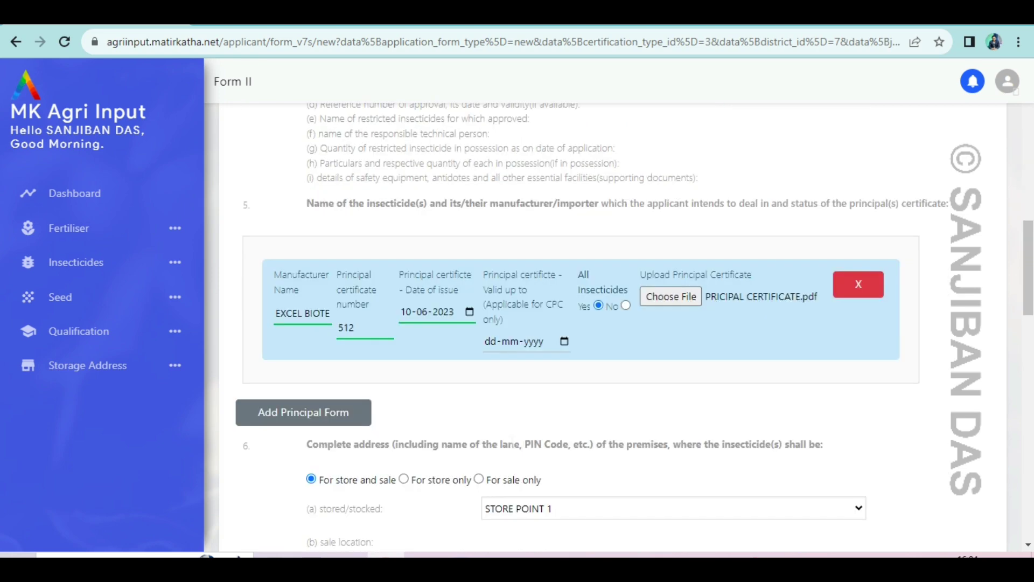
scroll(512, 448, down, 10)
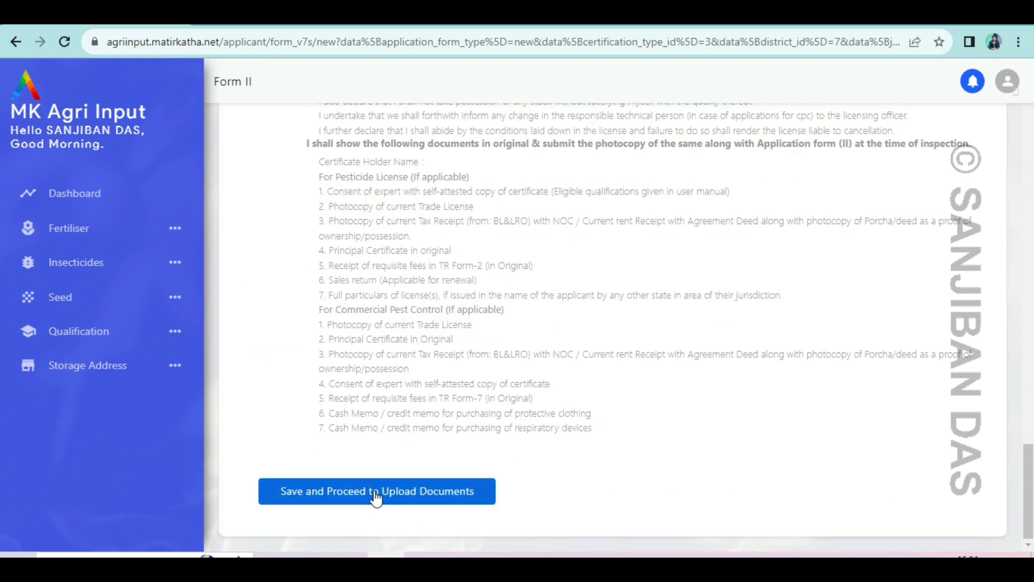
click(376, 498)
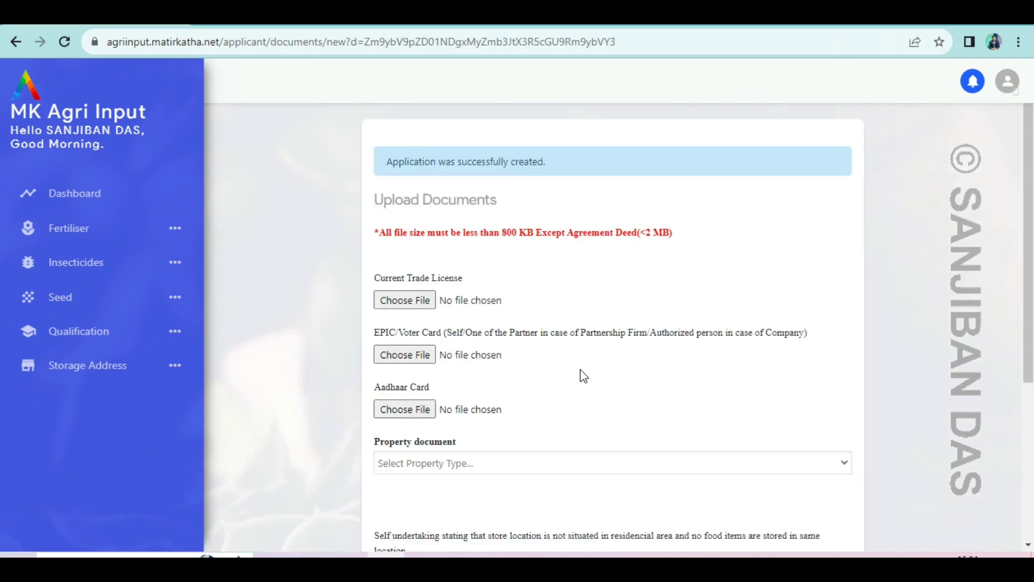
scroll(584, 376, down, 5)
scroll(584, 376, up, 5)
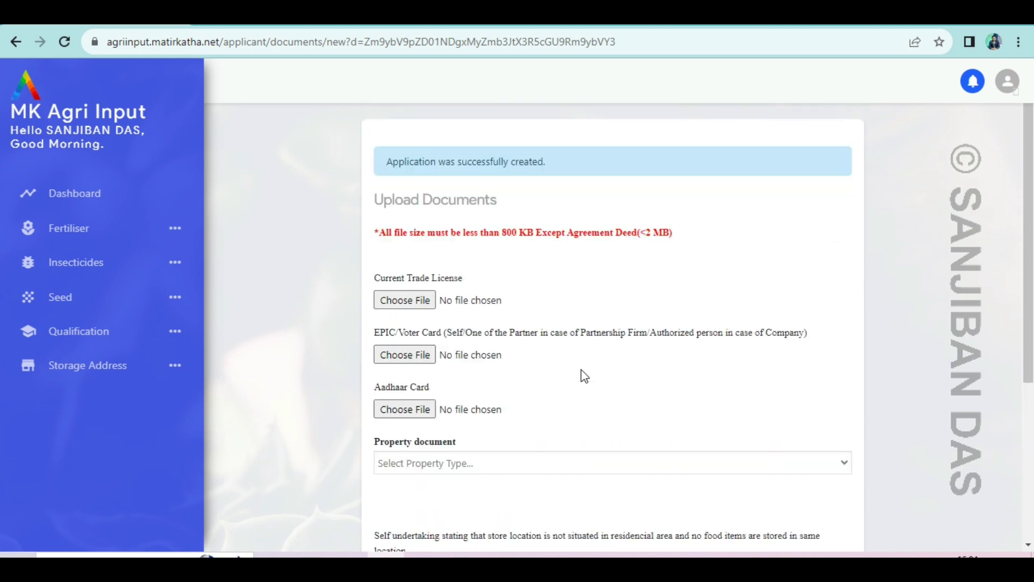
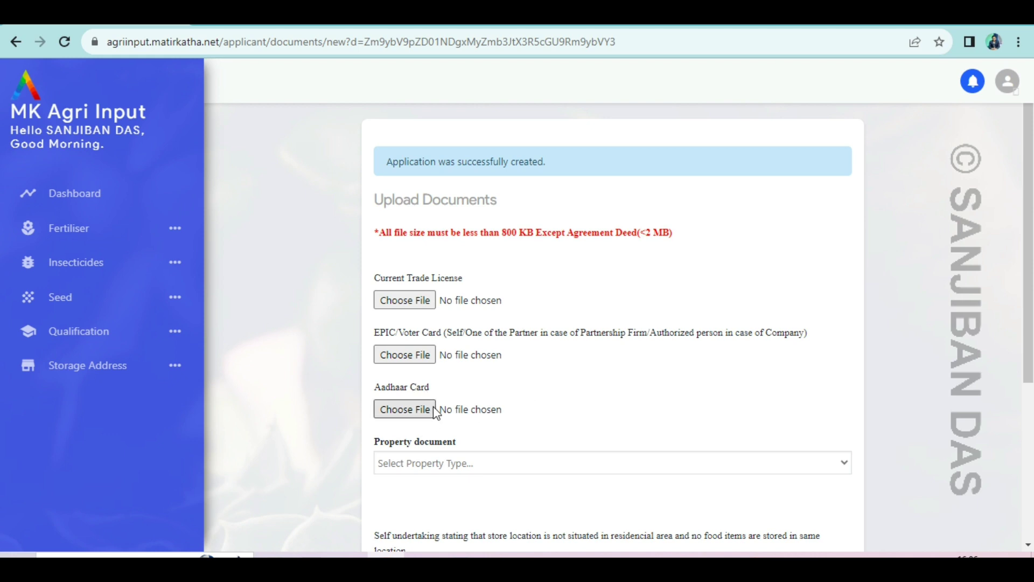
Scroll down the Upload Documents form and open the Property document dropdown.
scroll(578, 389, down, 3)
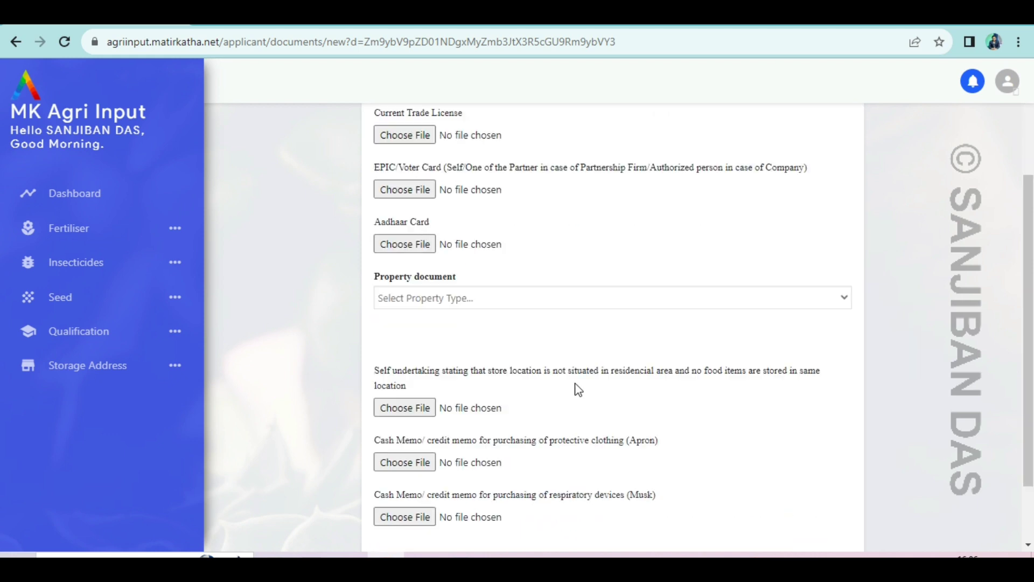
click(463, 290)
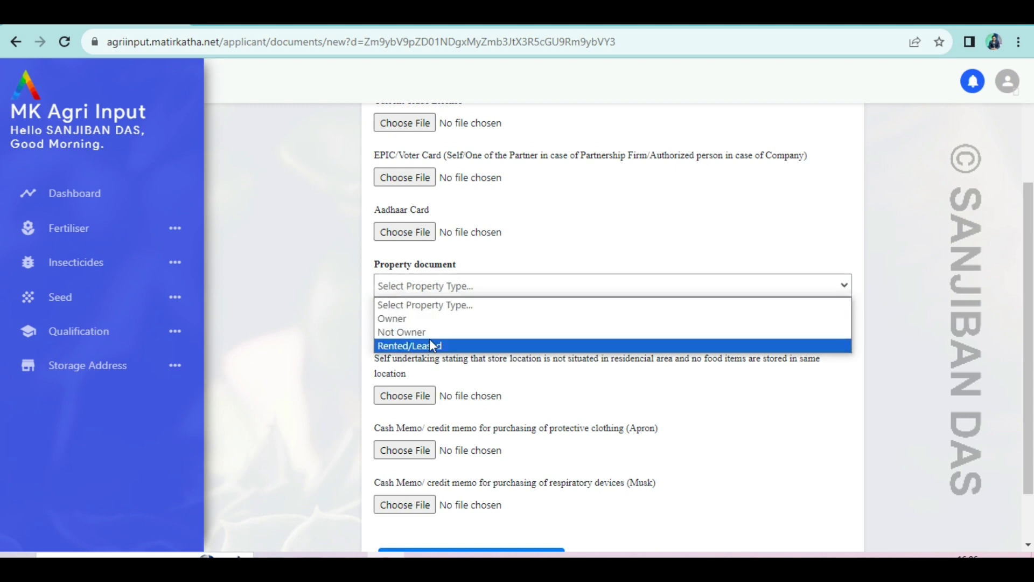
Set the property document type to Owner and review the Porcha/deed and tax receipt upload fields.
click(404, 321)
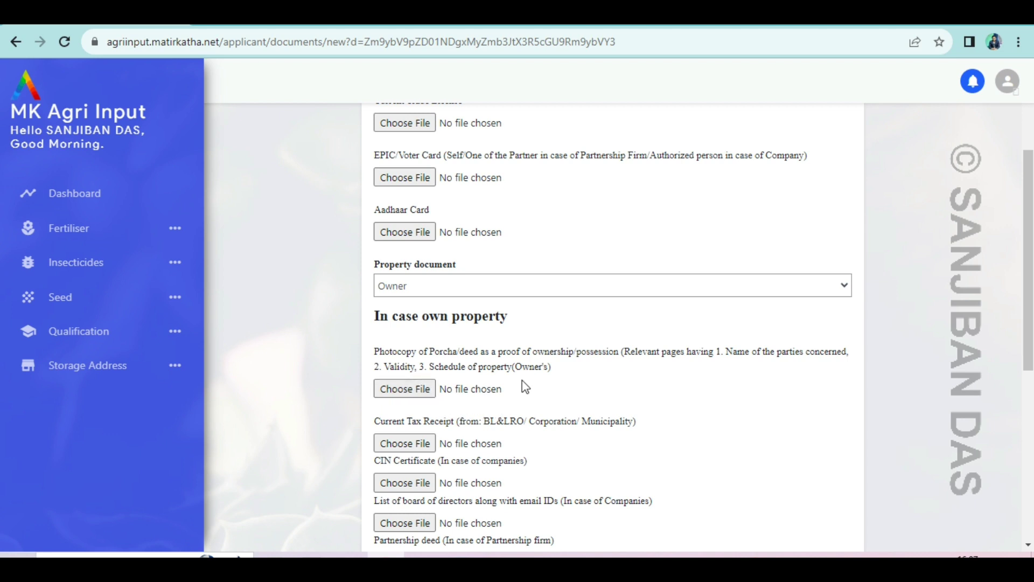
scroll(474, 311, down, 3)
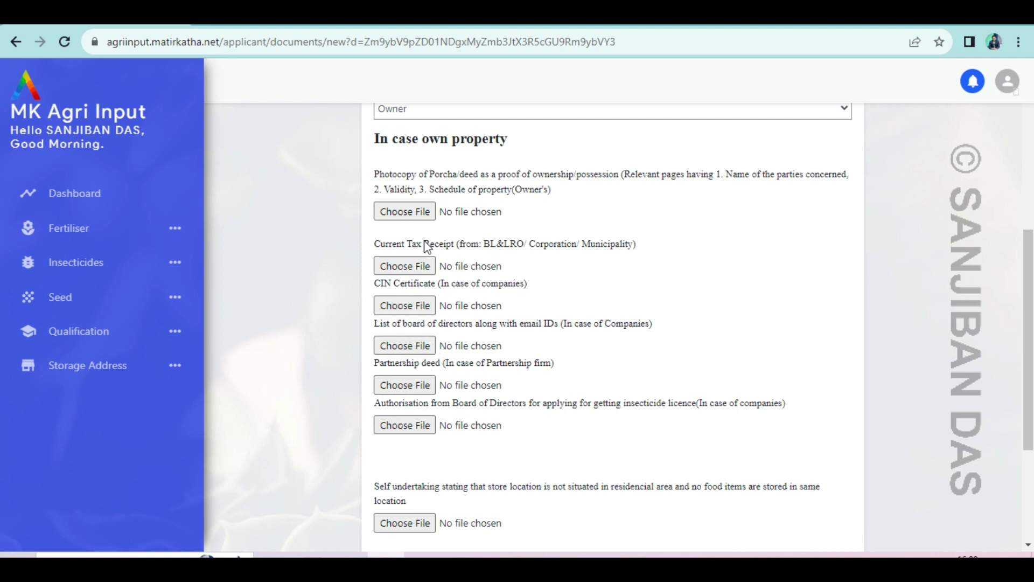
scroll(441, 257, up, 3)
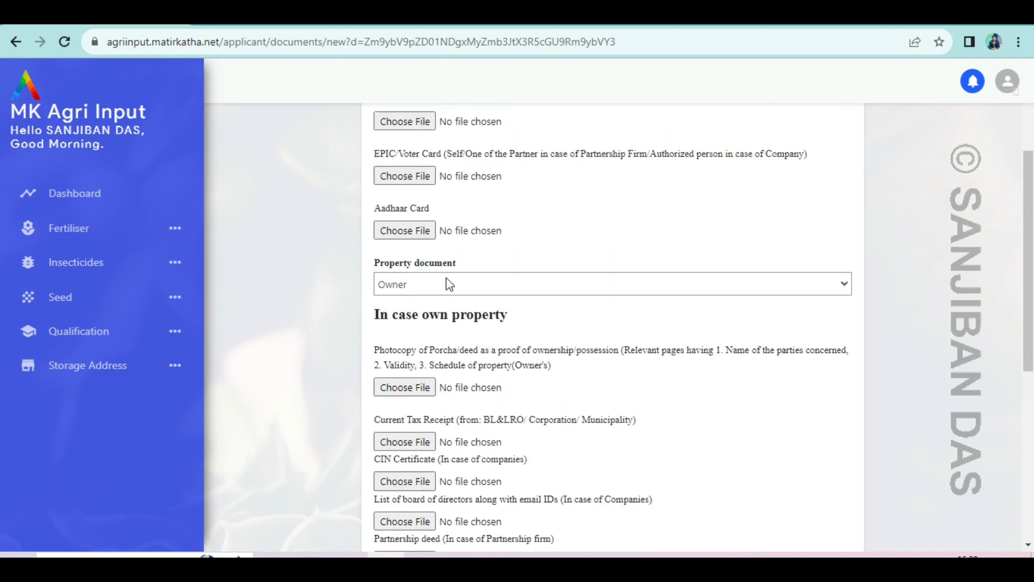
click(463, 289)
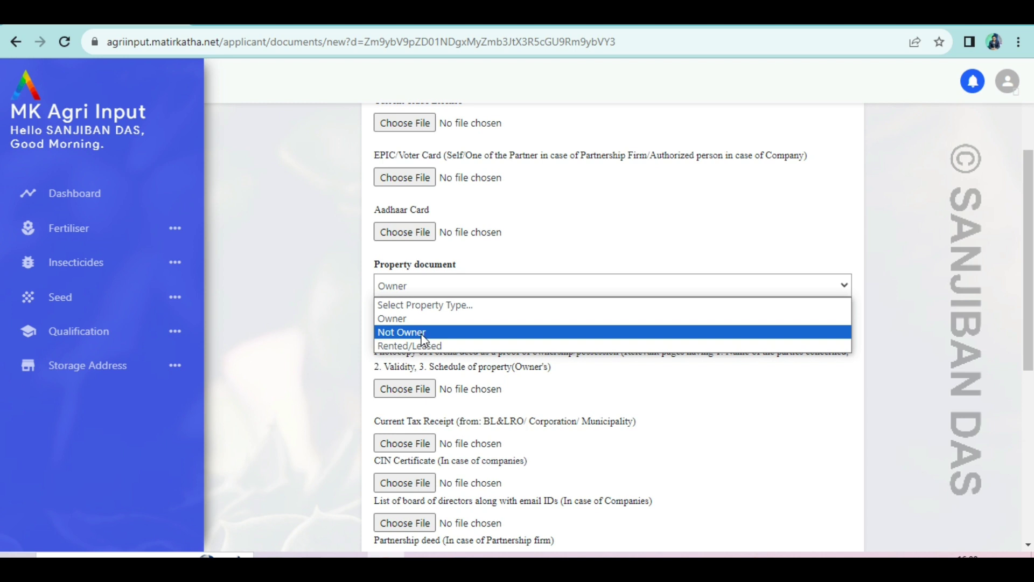
Switch the property document type to Not Owner and review the owner's permission upload fields.
click(423, 333)
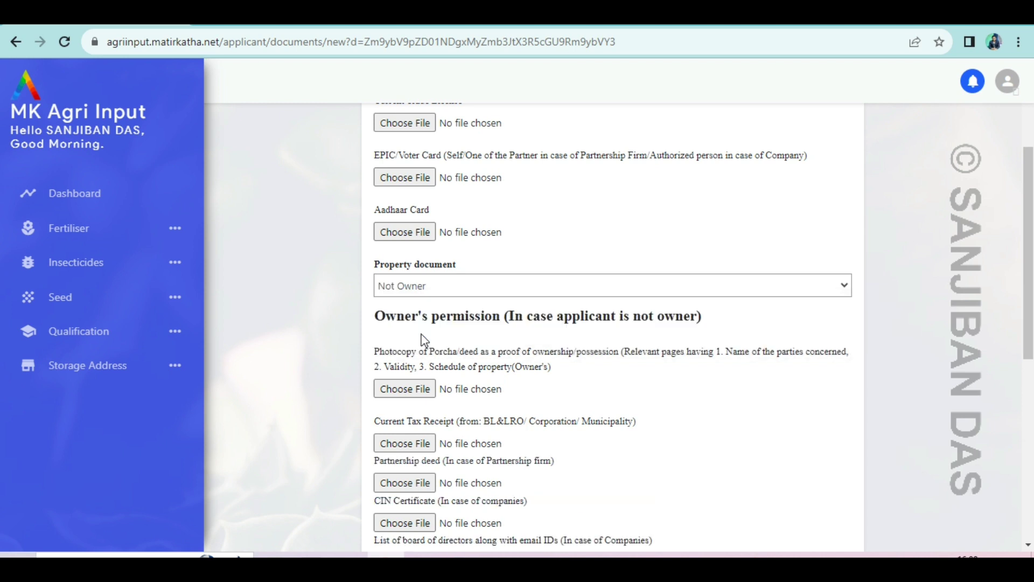
scroll(450, 308, down, 3)
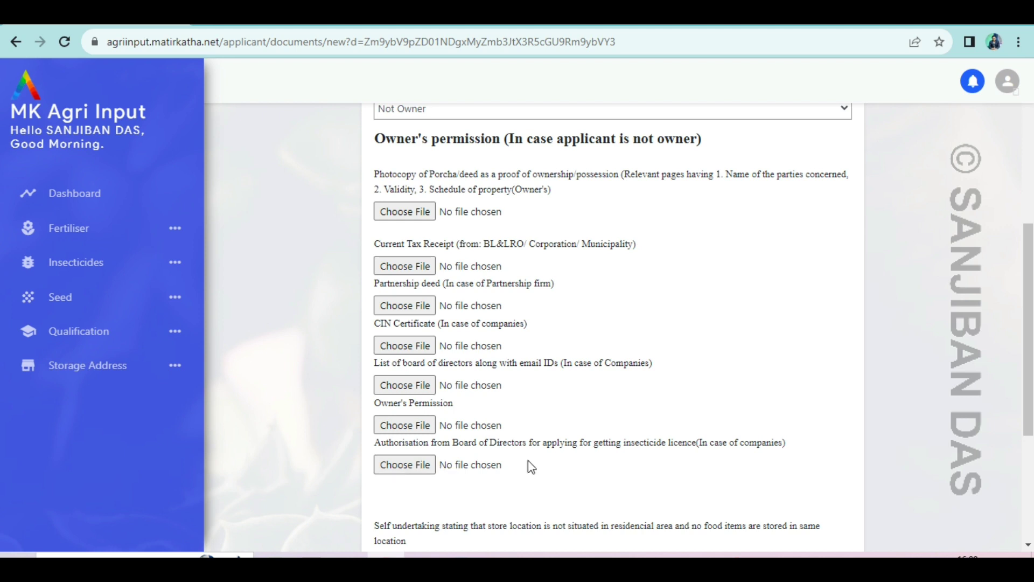
scroll(528, 463, up, 3)
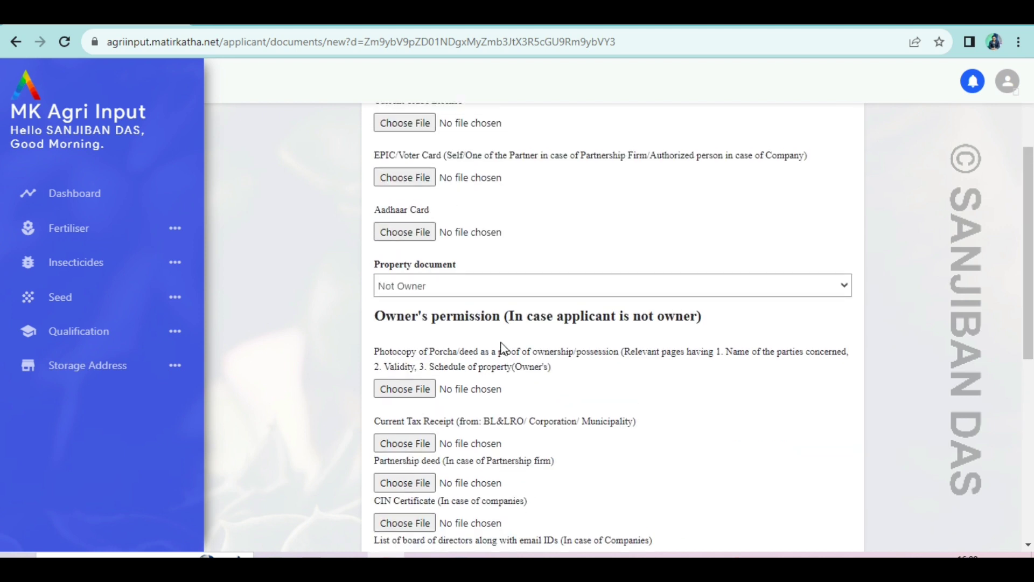
click(466, 290)
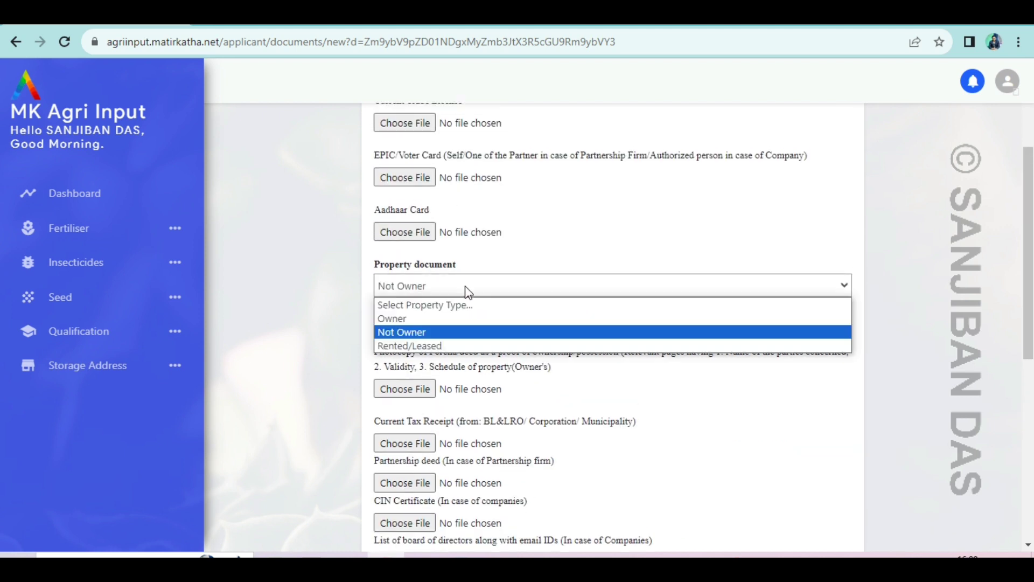
click(434, 347)
scroll(450, 227, down, 3)
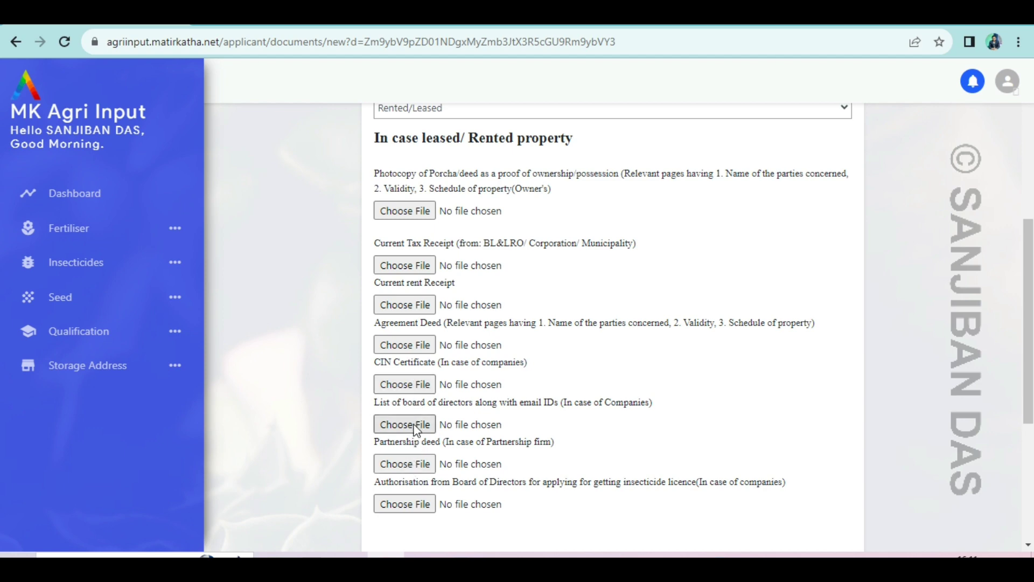
scroll(418, 429, down, 3)
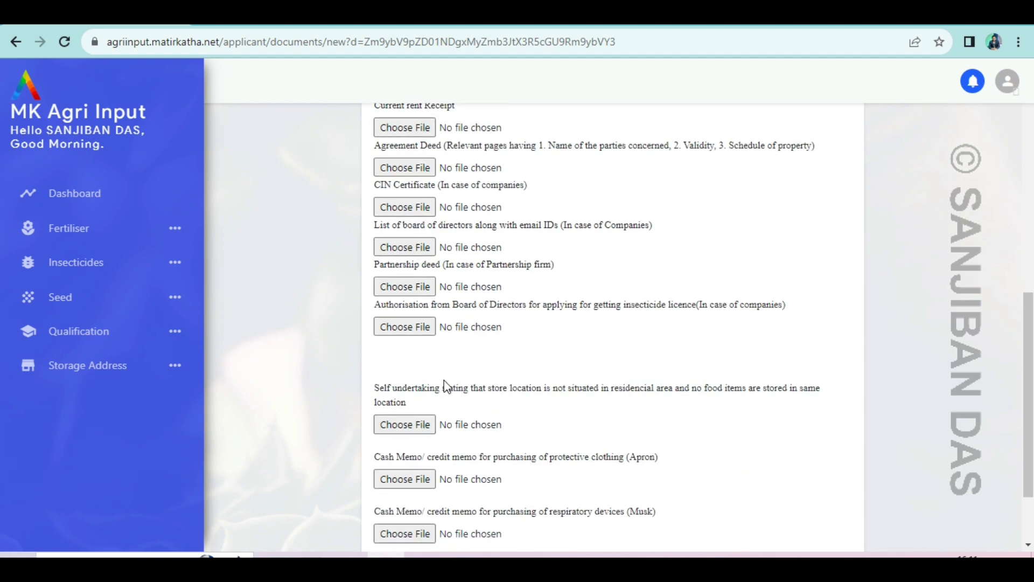
scroll(453, 345, up, 6)
scroll(450, 345, down, 8)
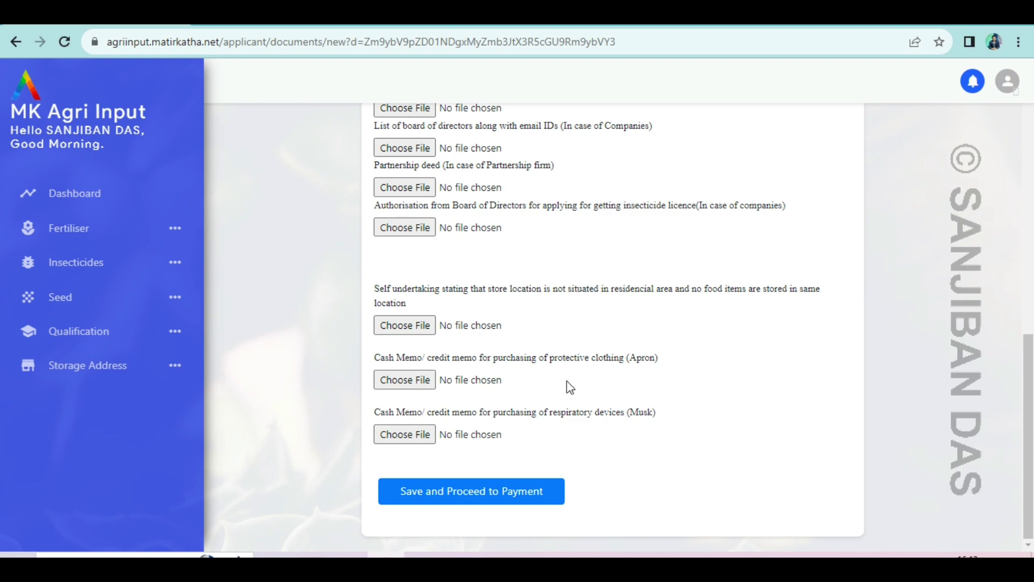
scroll(566, 380, up, 15)
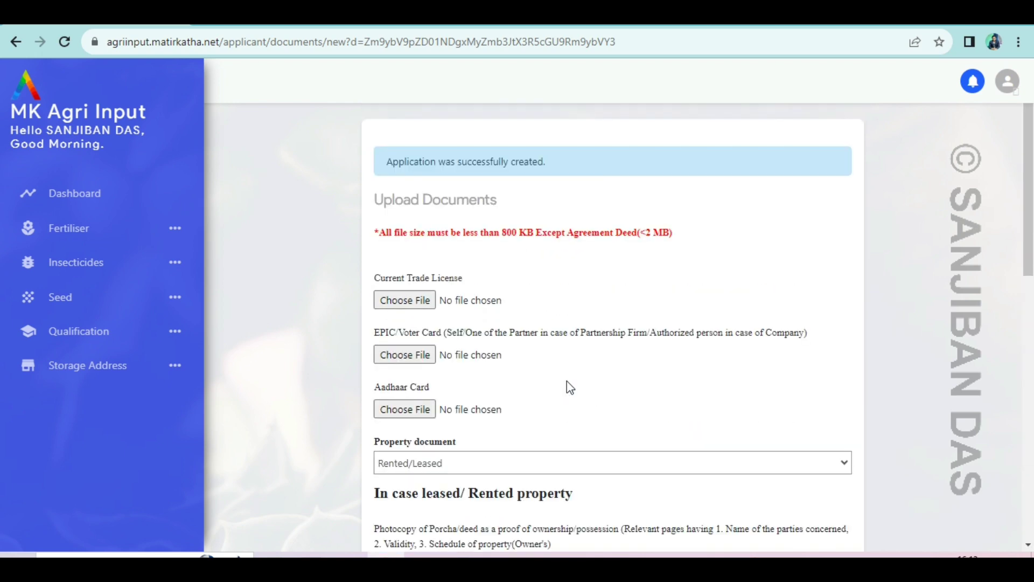
scroll(563, 350, down, 3)
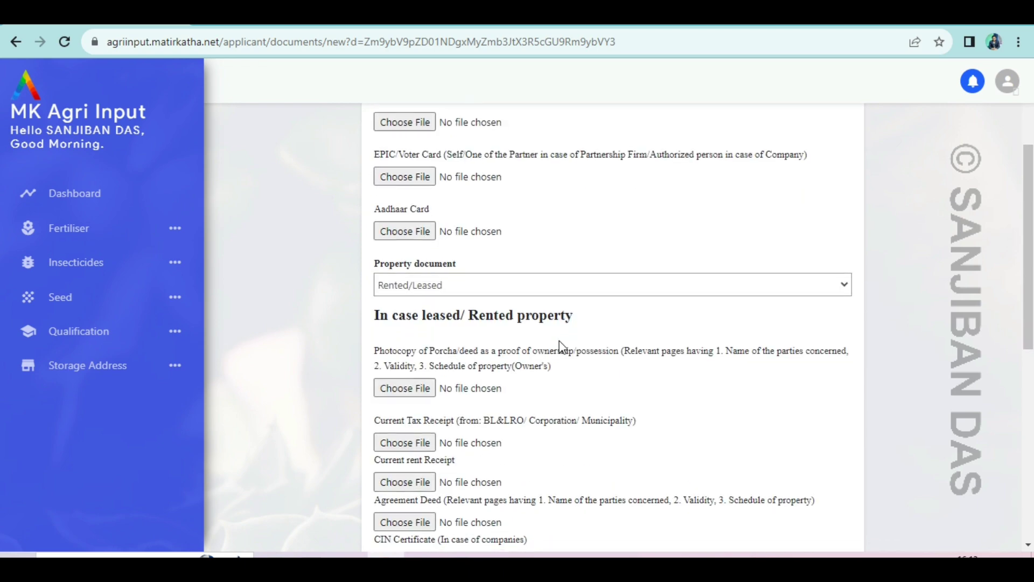
scroll(560, 343, down, 6)
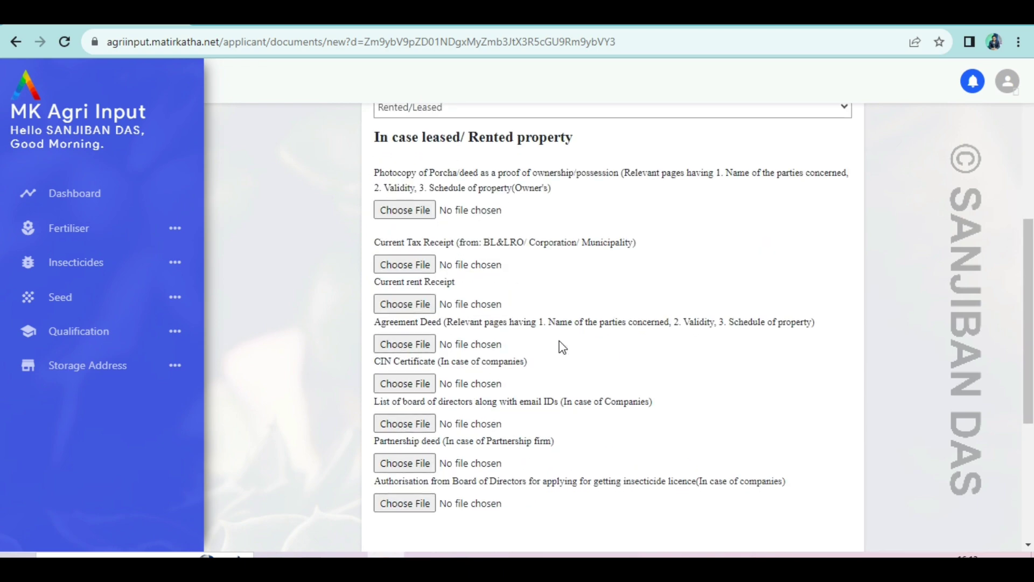
scroll(563, 347, down, 2)
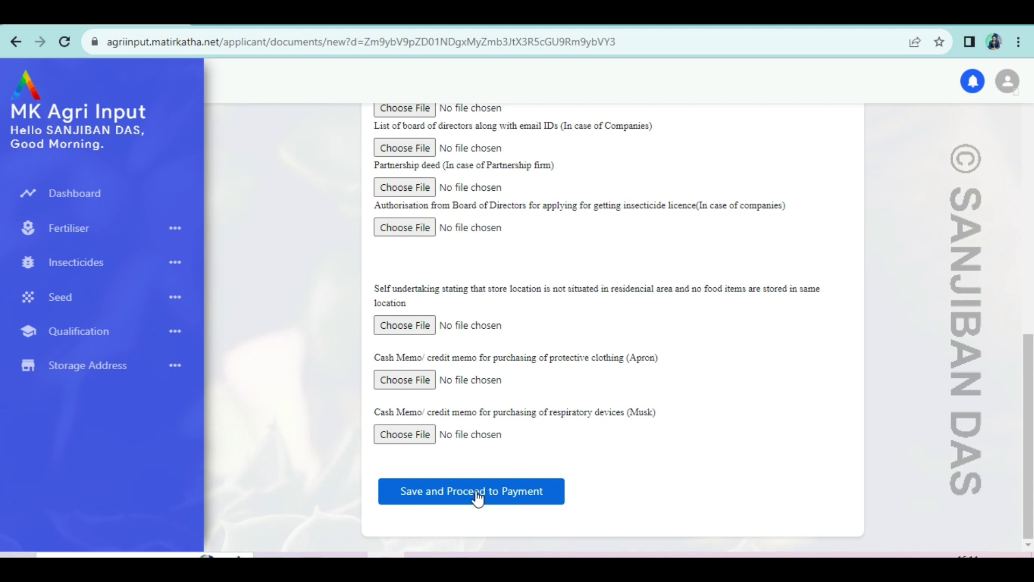
Save the Upload Documents form with Save and Proceed to Payment.
click(478, 498)
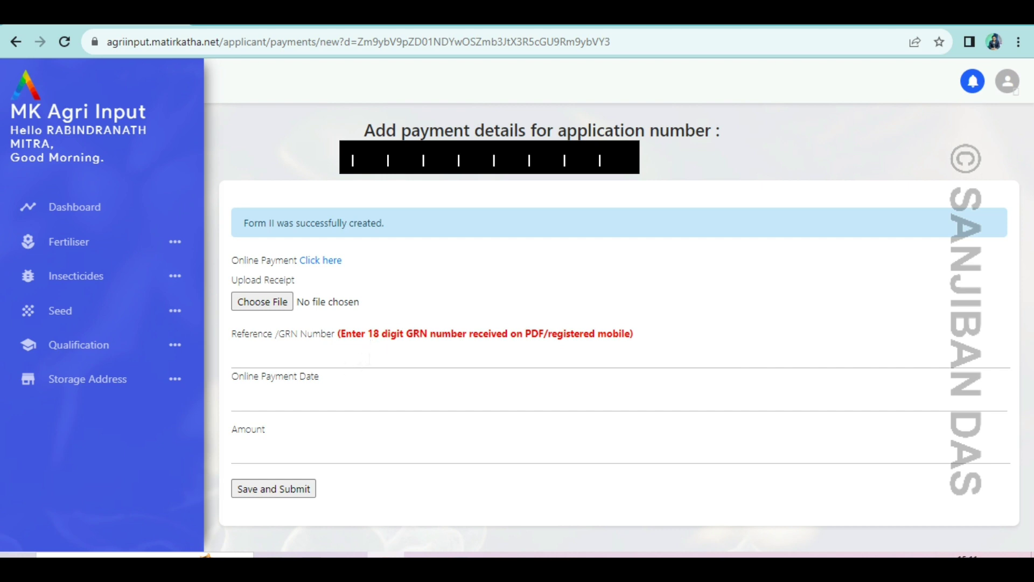
click(264, 399)
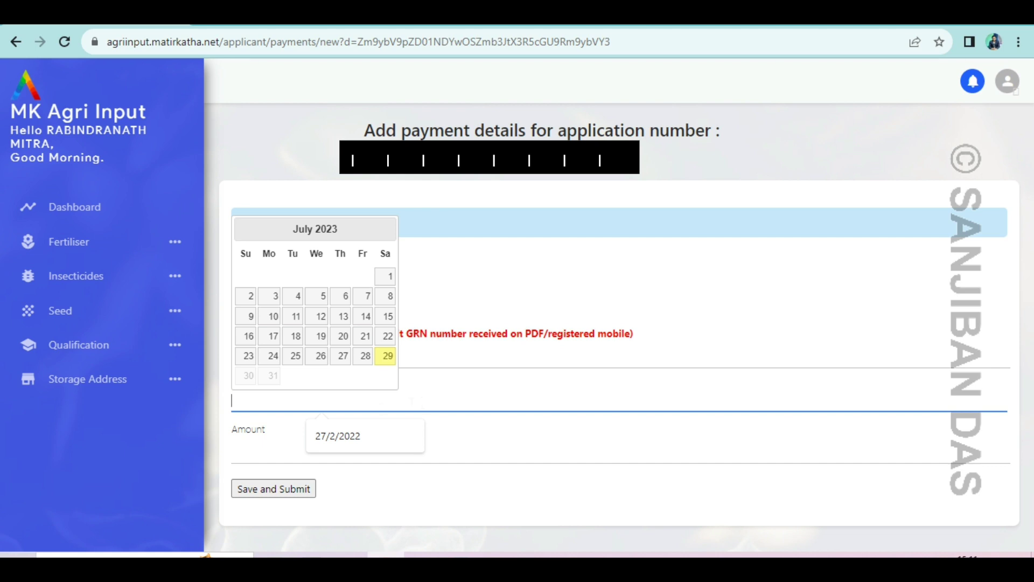
click(234, 452)
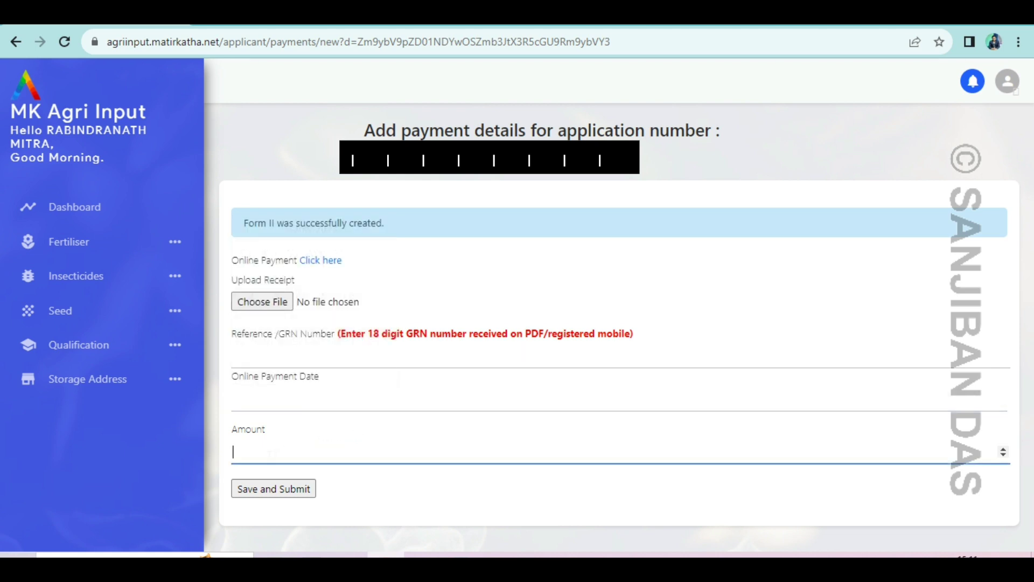